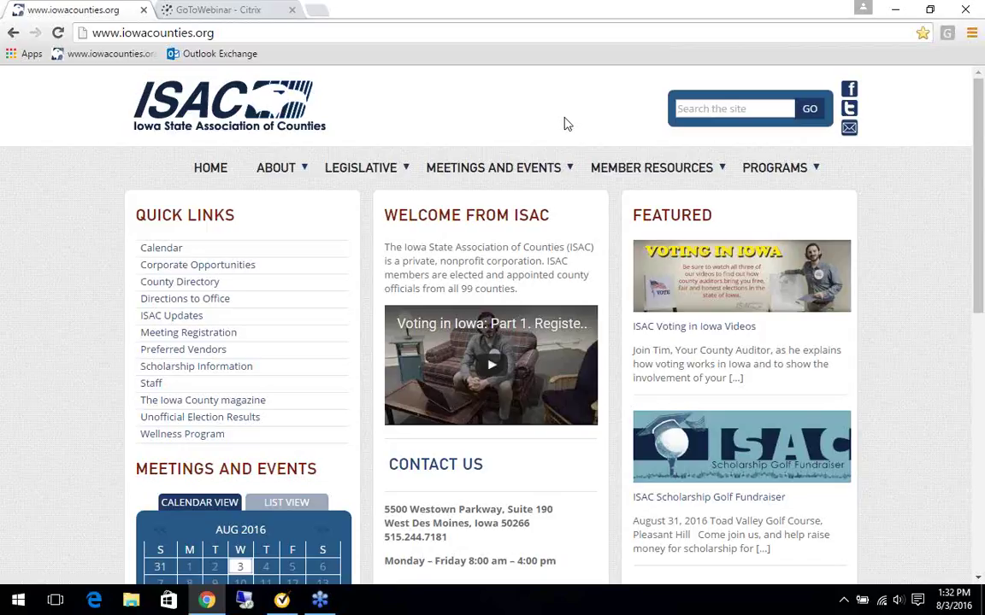
Go to the Fall School of Instruction page under Meetings and Events.
mouse_move(556, 167)
scroll(923, 474, down, 1)
scroll(882, 459, down, 1)
scroll(846, 449, down, 1)
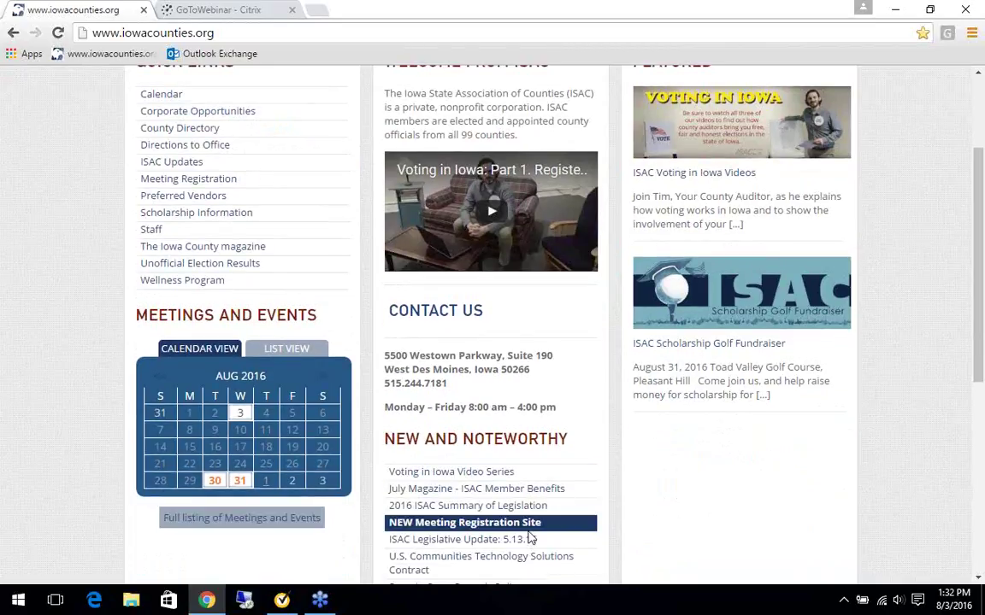
scroll(795, 551, up, 1)
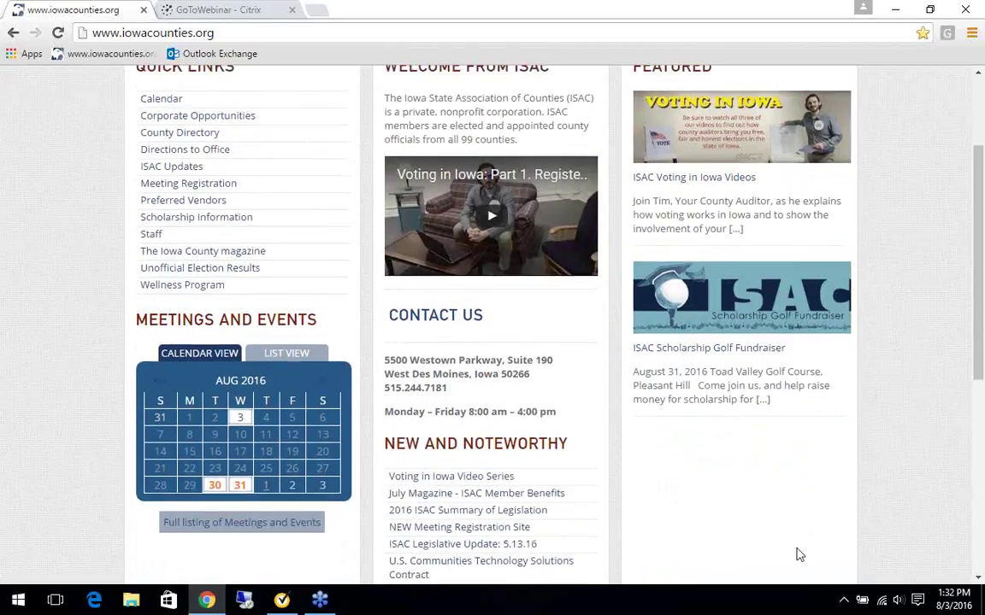
scroll(795, 554, up, 1)
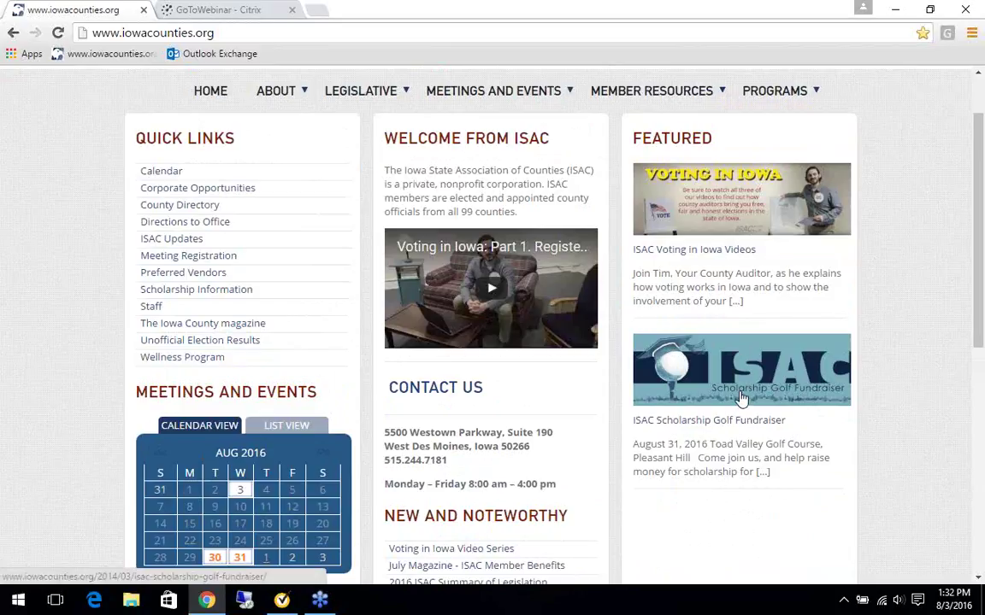
mouse_move(562, 111)
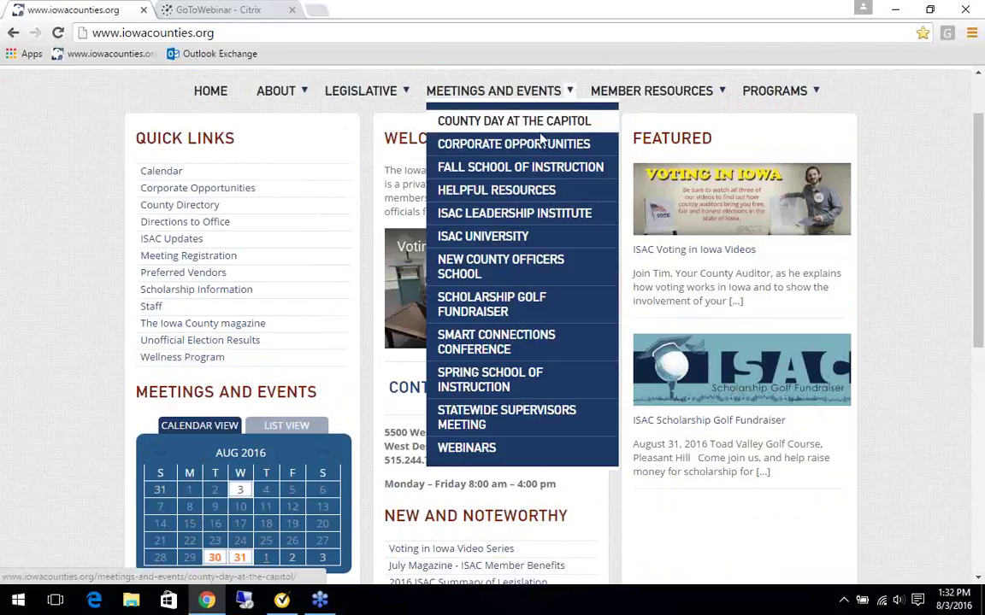
click(537, 168)
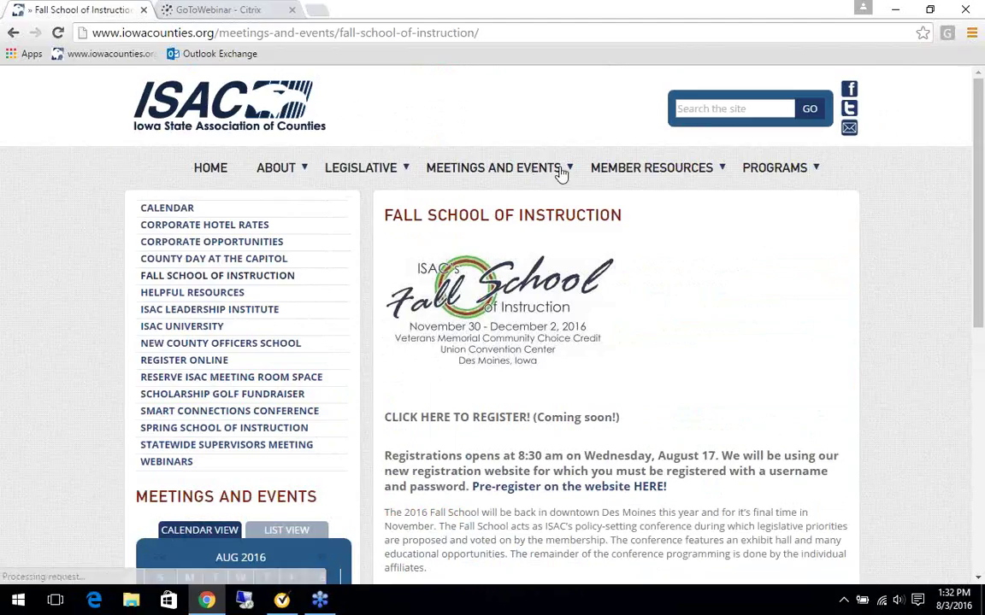
Follow the 'Pre-register on the website HERE!' link to open ISAC Event Management.
scroll(668, 293, down, 2)
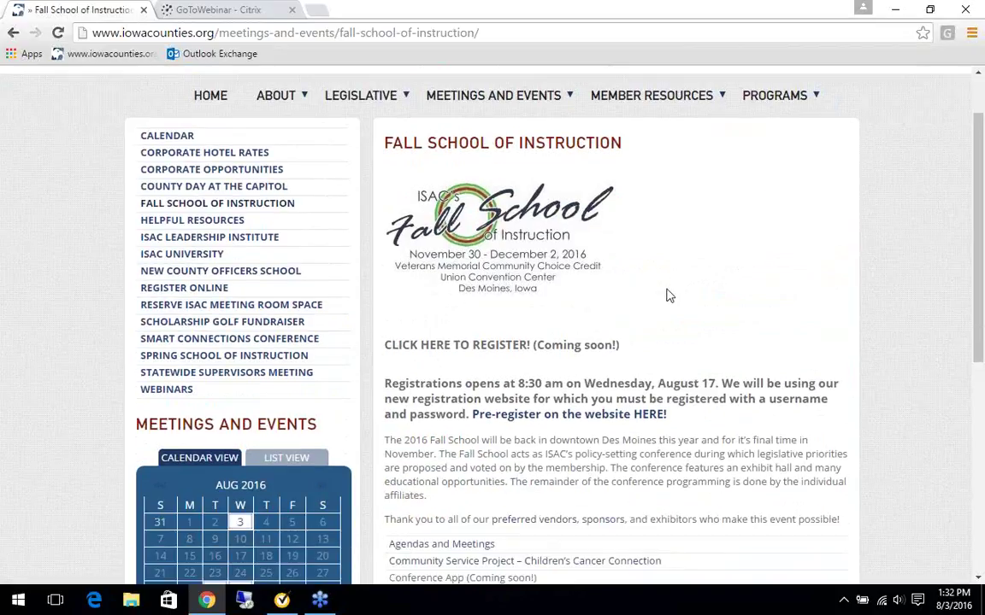
click(537, 417)
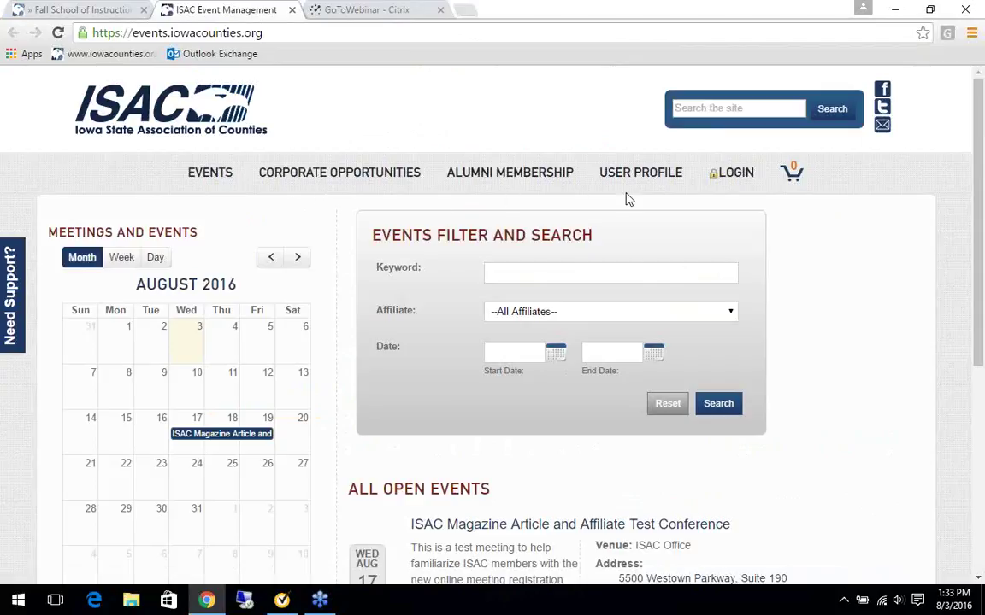
Go to the Login page and choose 'Need to setup an account?'.
click(742, 175)
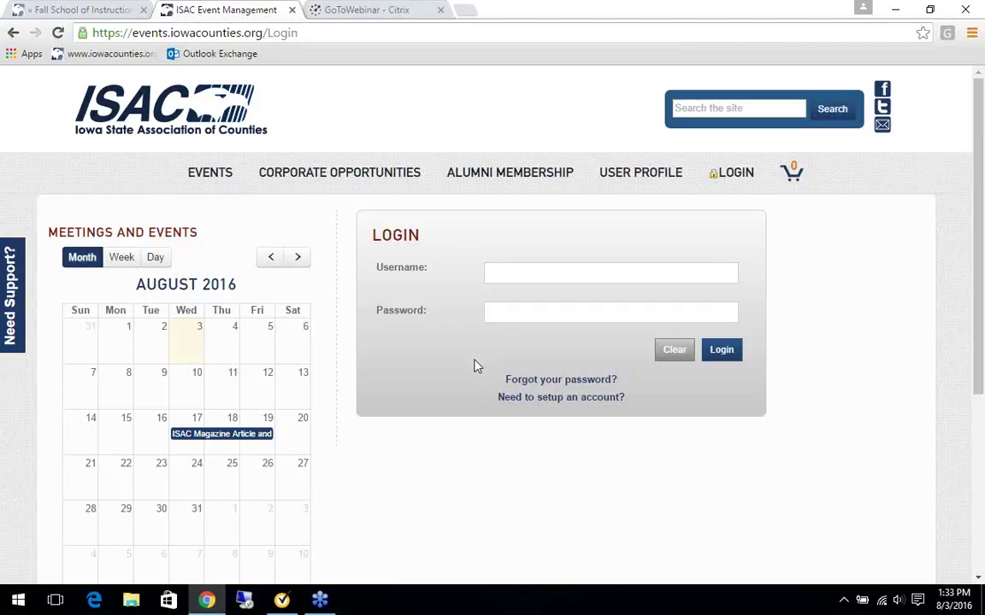
click(561, 398)
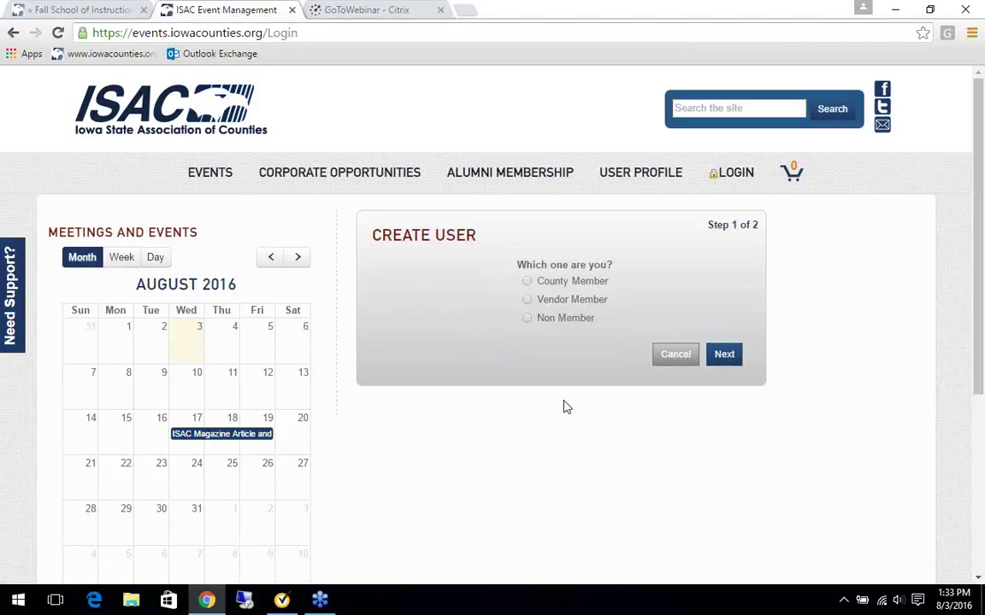
Pick County Member as the account type and continue to step 2.
click(528, 283)
click(724, 356)
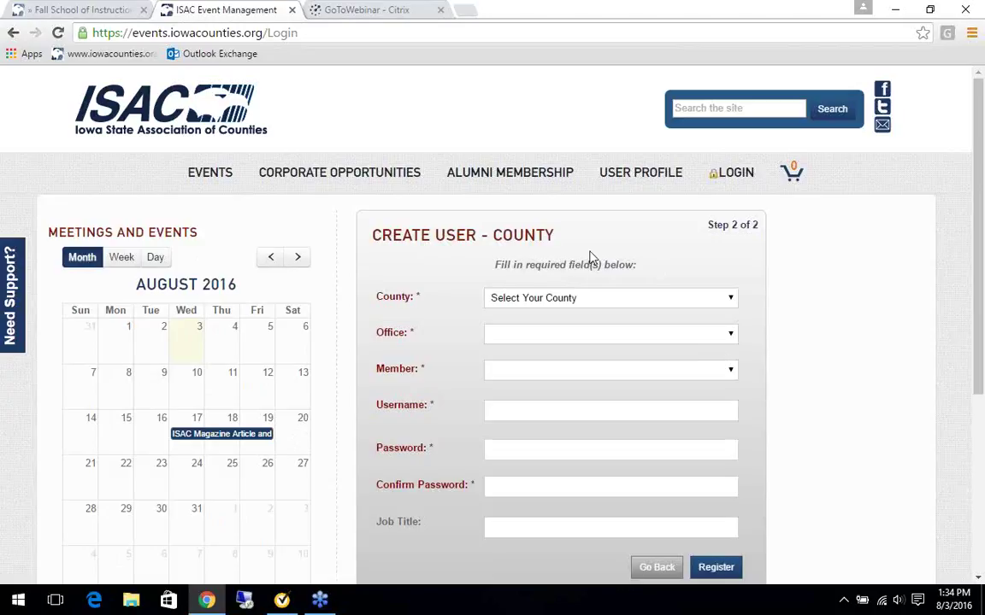
Set the county to Humboldt and the office to Auditor.
click(731, 306)
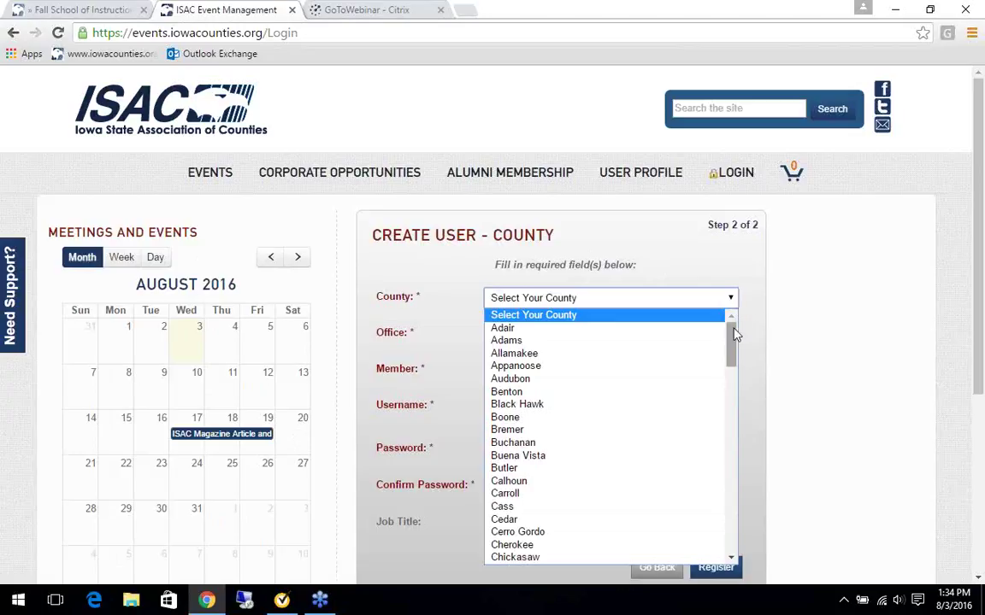
drag(736, 352, 721, 431)
click(539, 466)
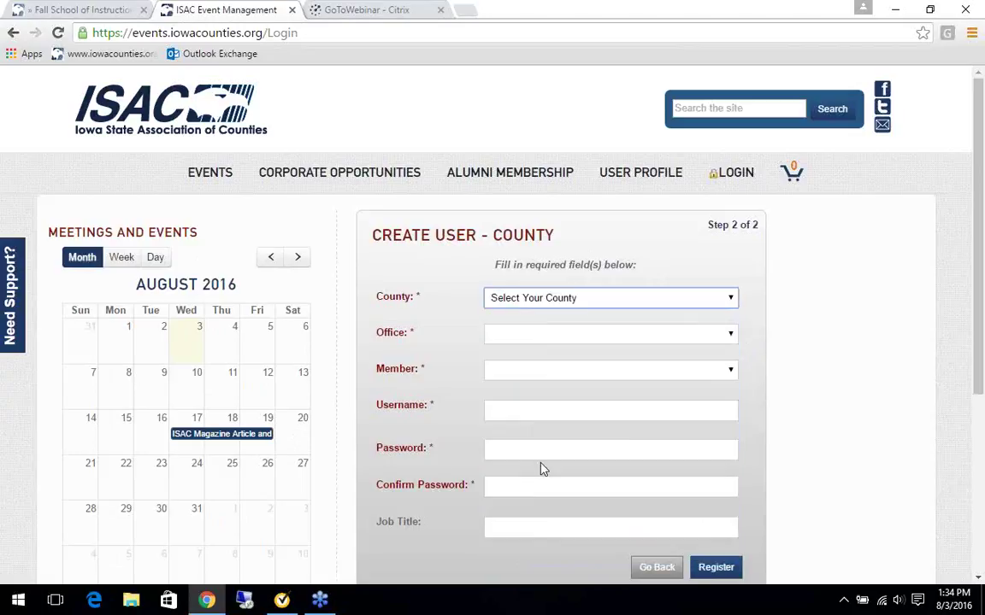
click(733, 335)
click(604, 111)
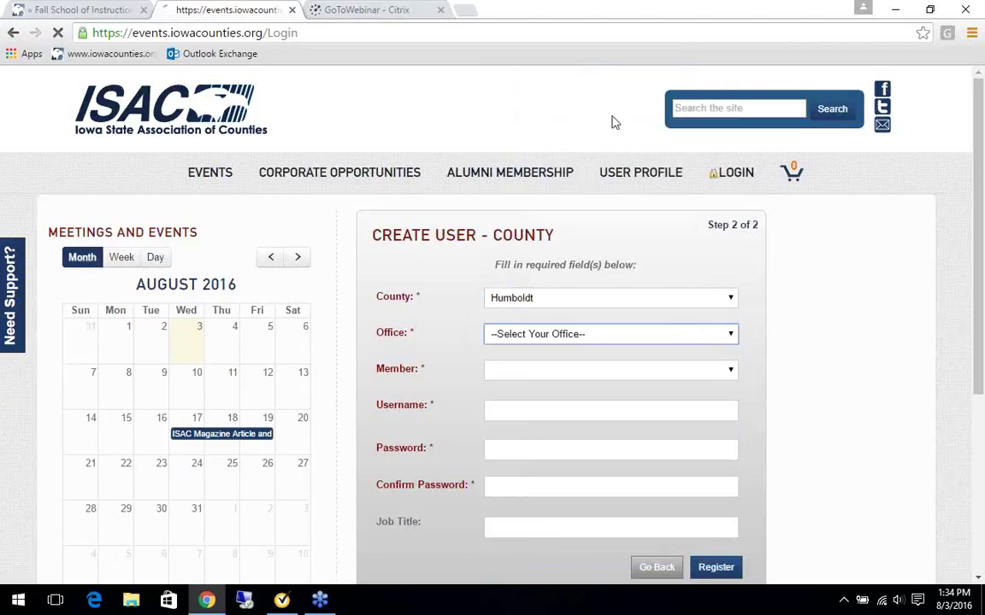
Choose 'I am not in this list and I should be!' as the Member.
click(735, 376)
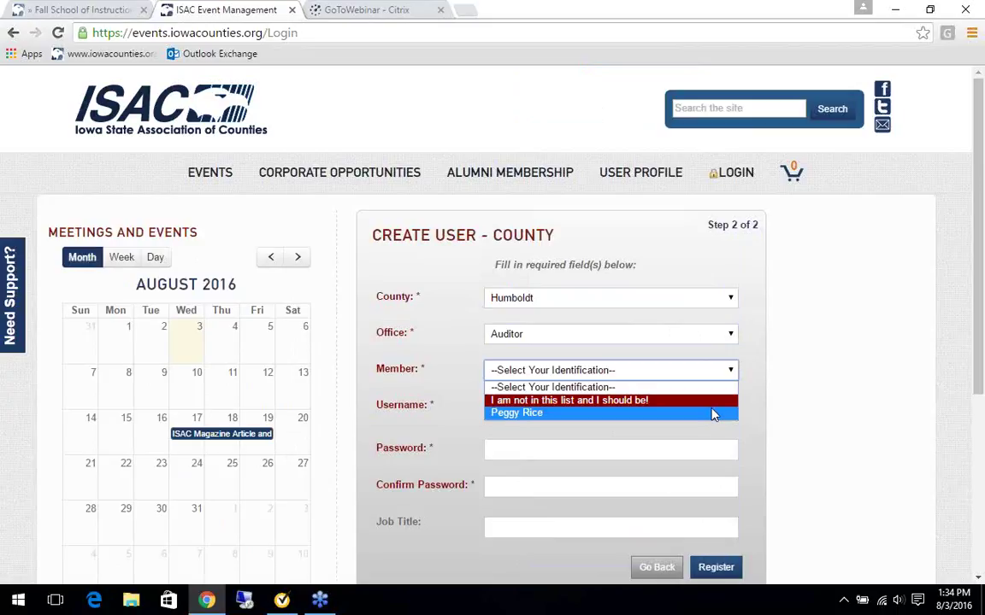
click(694, 401)
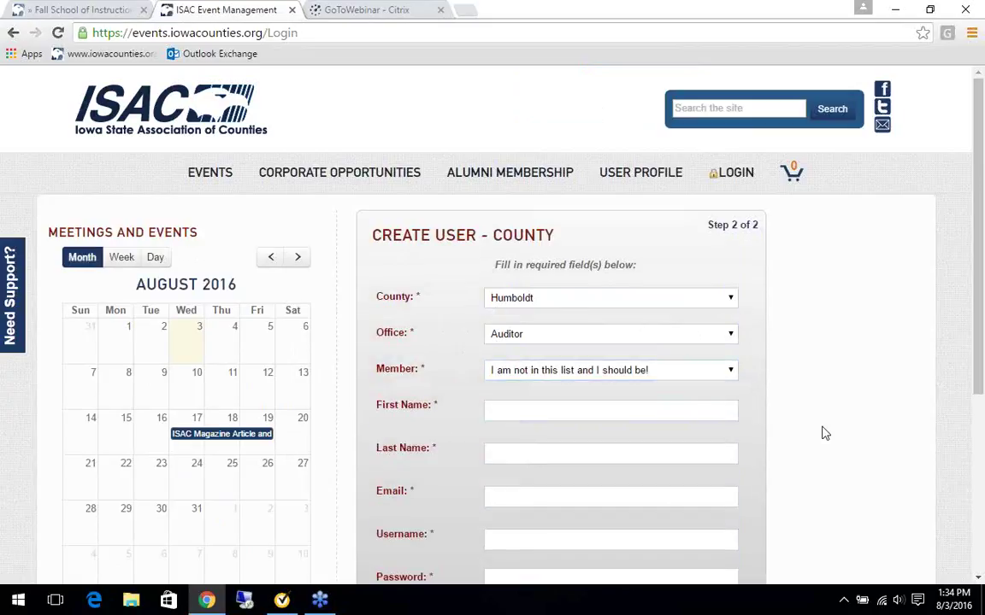
scroll(822, 434, down, 3)
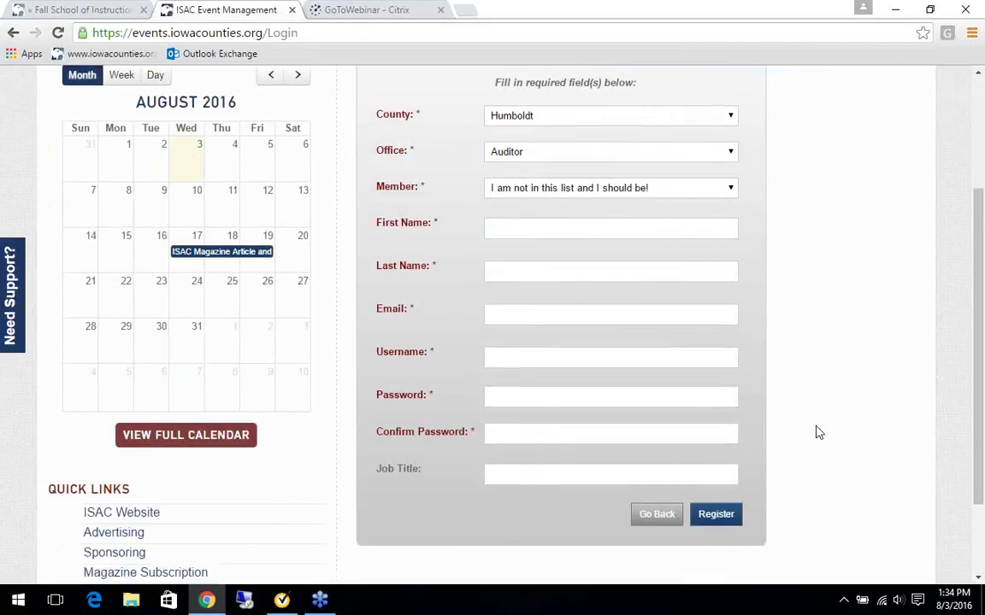
scroll(818, 434, down, 1)
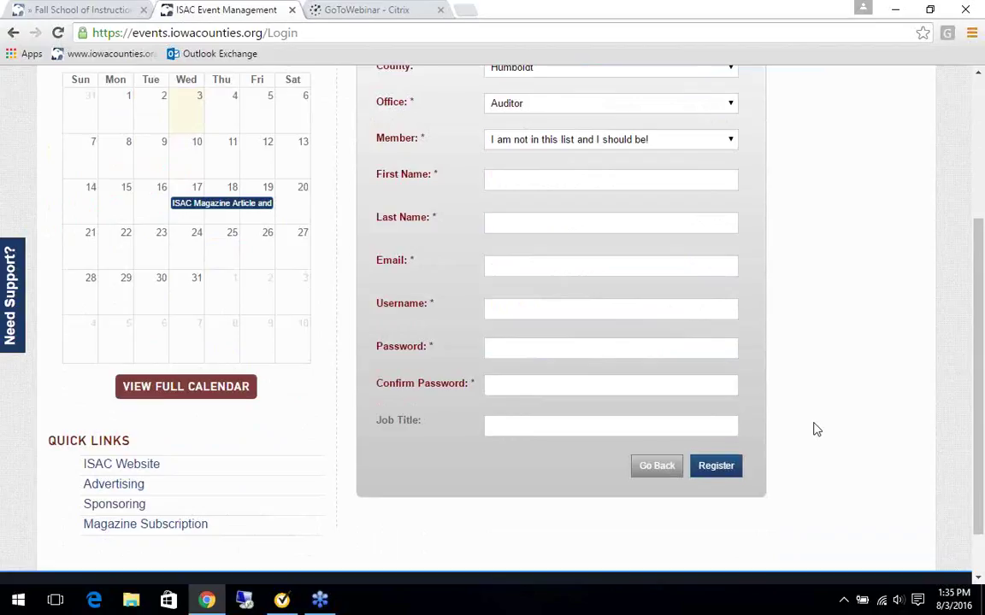
scroll(814, 429, up, 2)
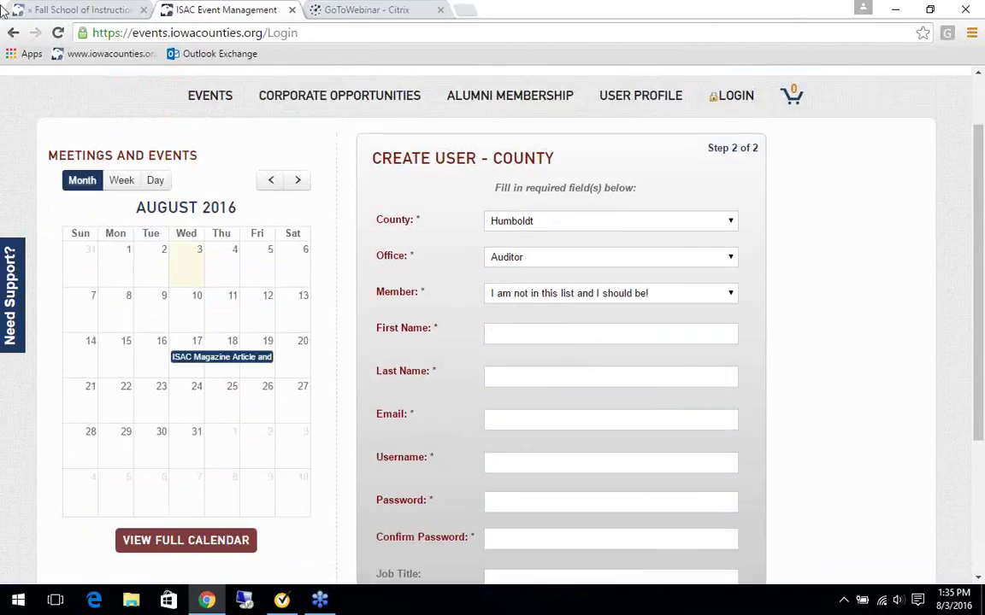
Go back and select the listed Humboldt auditor as the Member.
click(13, 34)
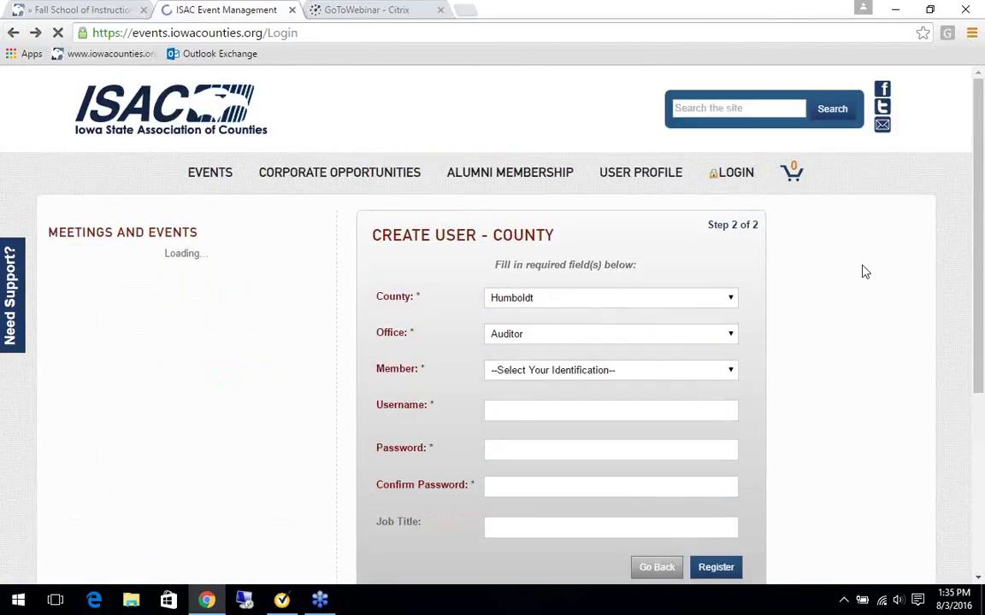
click(732, 371)
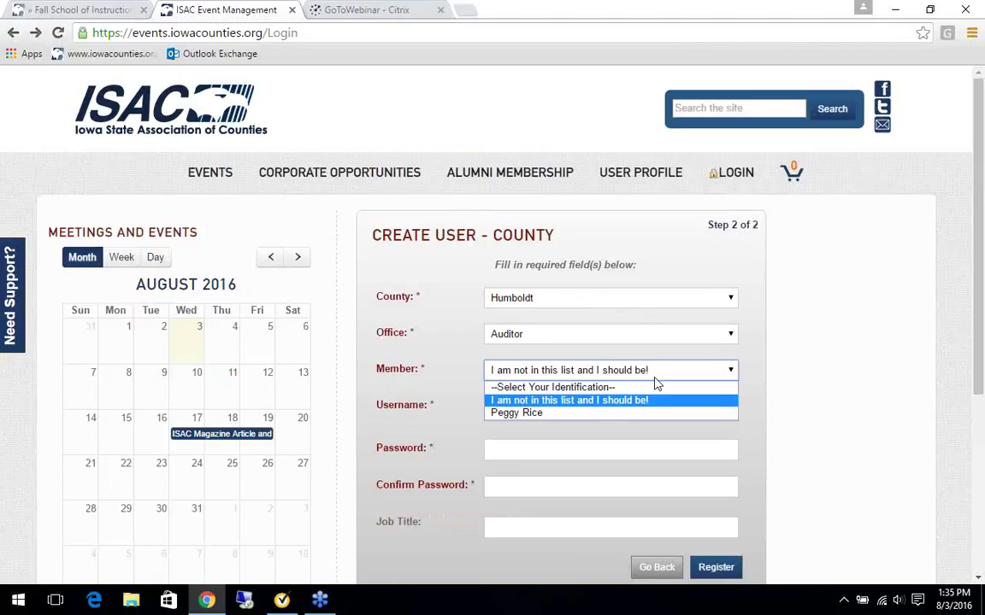
click(549, 414)
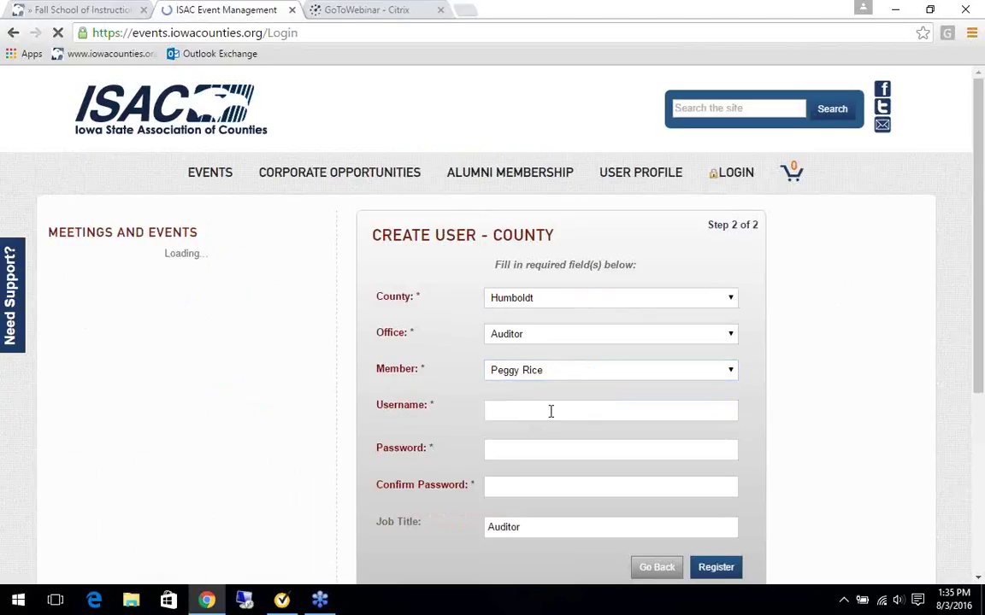
Enter a username, a password and a matching confirmation, then register the account.
click(549, 411)
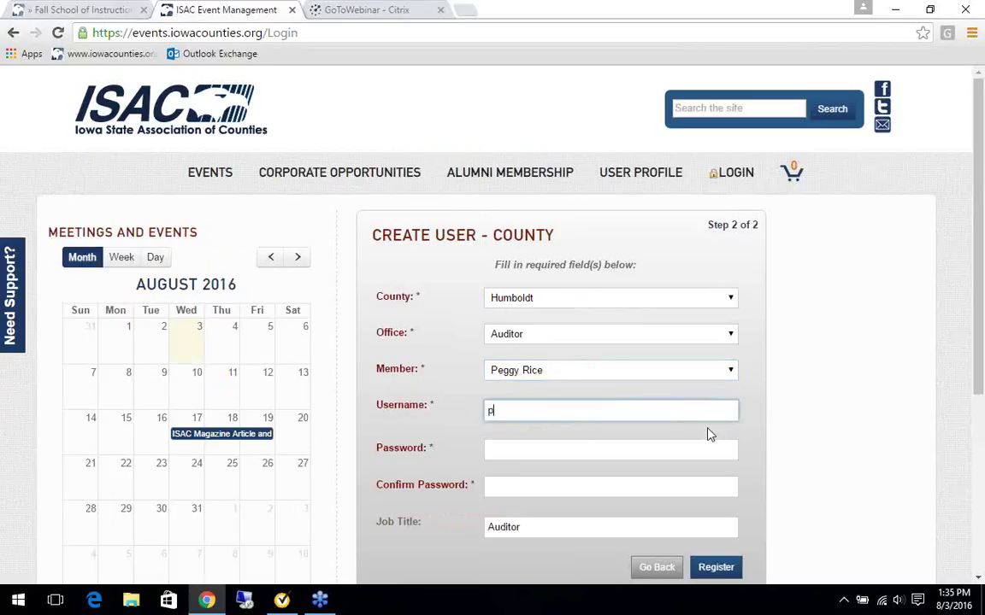
click(501, 452)
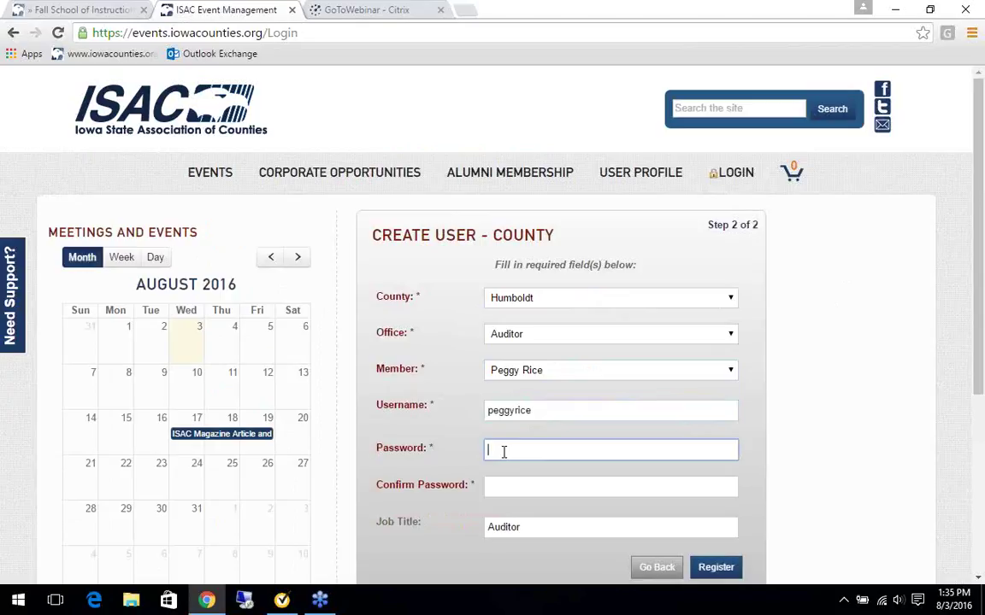
text(•••••••)
key(BackSpace)
key(BackSpace)
key(BackSpace)
key(BackSpace)
key(BackSpace)
key(BackSpace)
key(BackSpace)
text(•••••••••)
click(527, 489)
text(•••)
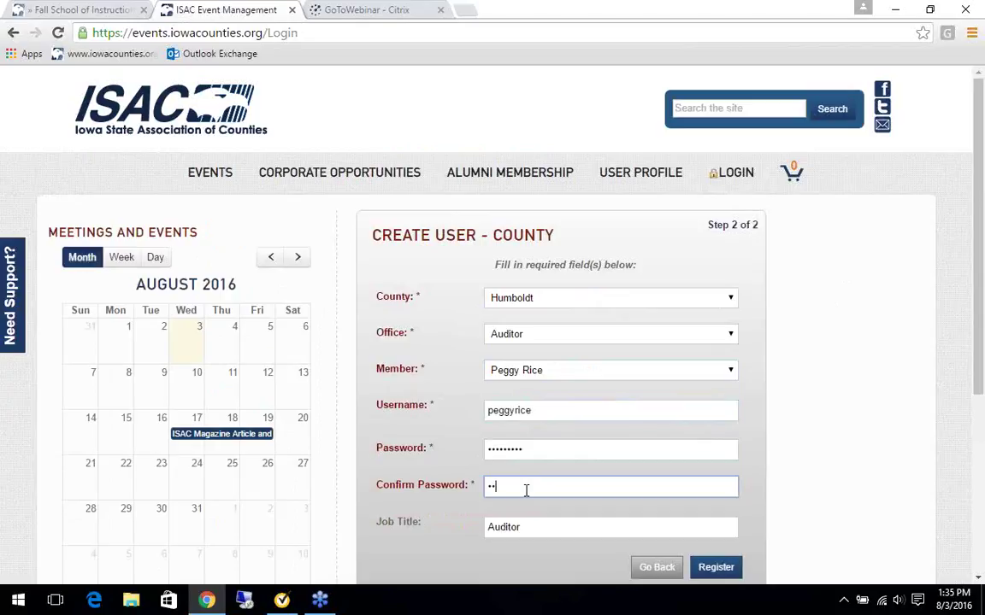
text(••••)
key(BackSpace)
key(BackSpace)
key(BackSpace)
key(BackSpace)
key(BackSpace)
key(BackSpace)
key(BackSpace)
text(••••••••••)
click(729, 568)
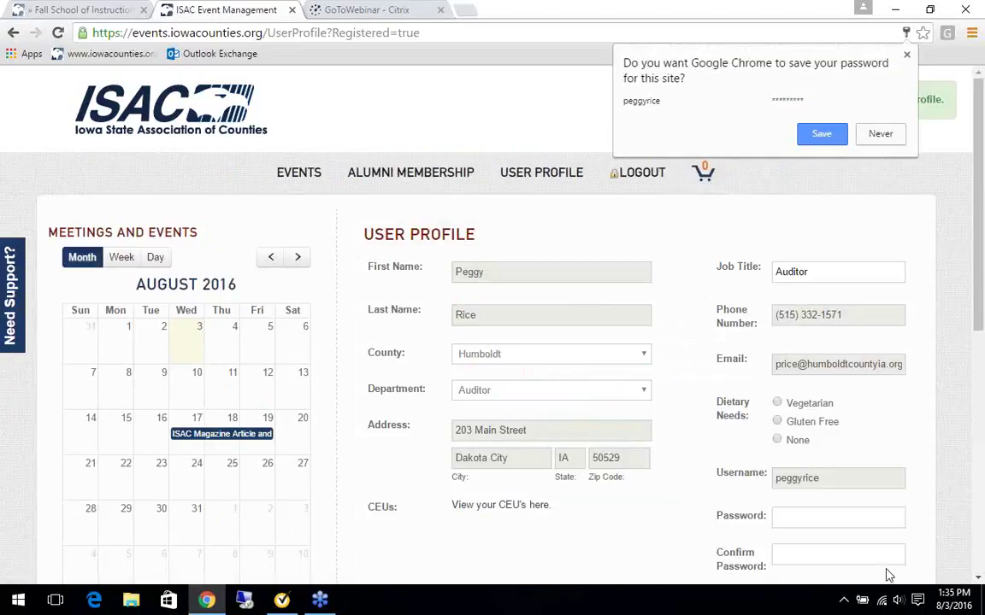
Decline saving the password, save the profile with Dietary Needs None, and go to Events.
click(880, 133)
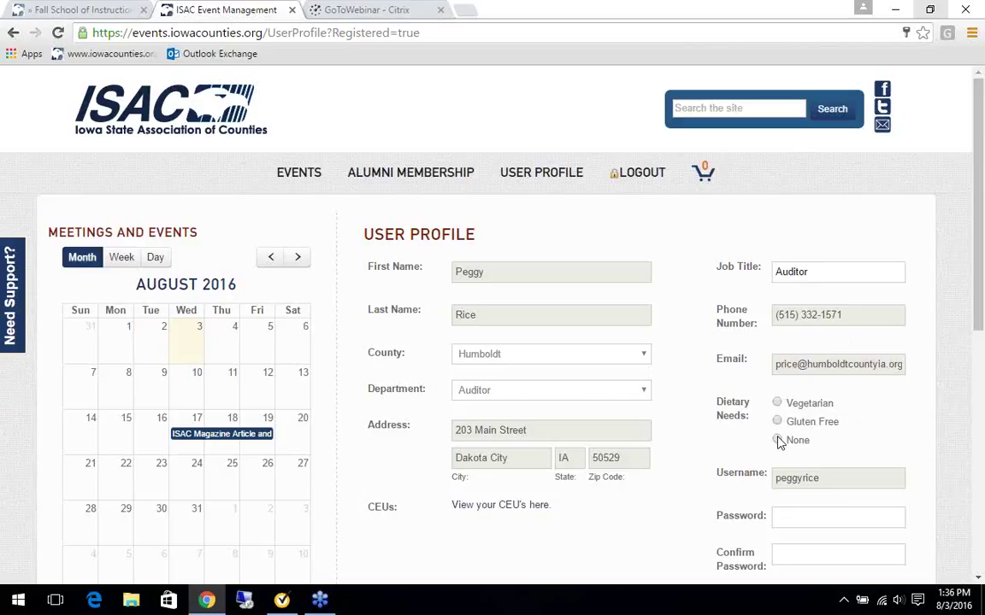
click(777, 440)
scroll(895, 419, down, 1)
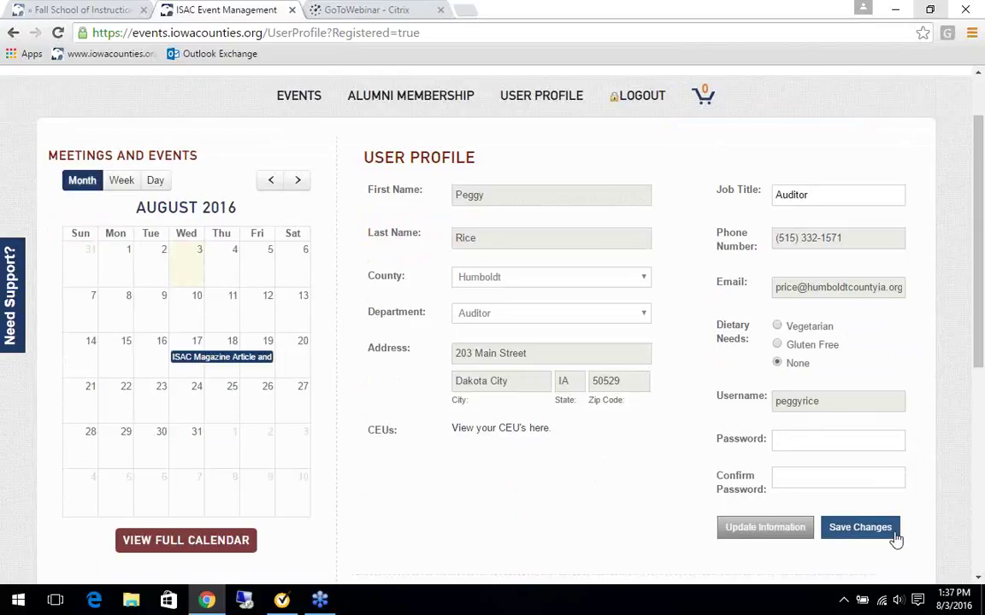
click(857, 530)
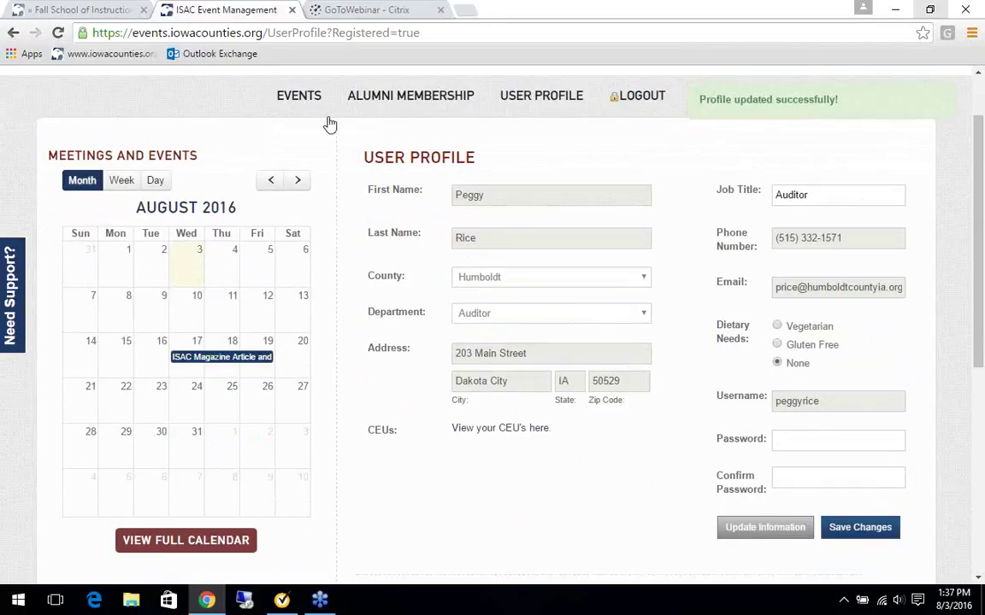
click(306, 99)
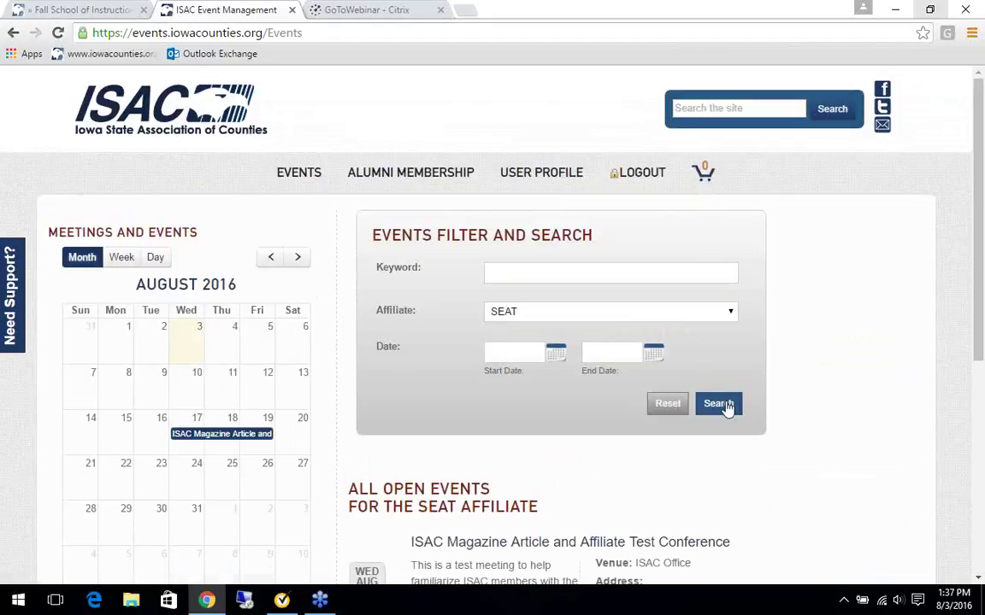
scroll(723, 404, down, 1)
scroll(734, 413, up, 1)
scroll(863, 329, down, 1)
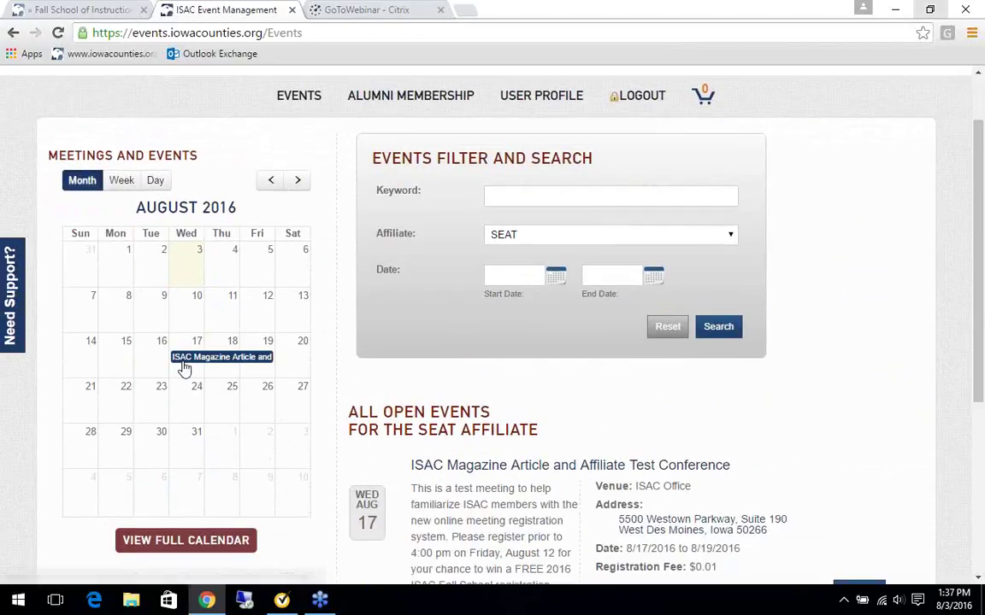
scroll(530, 373, down, 1)
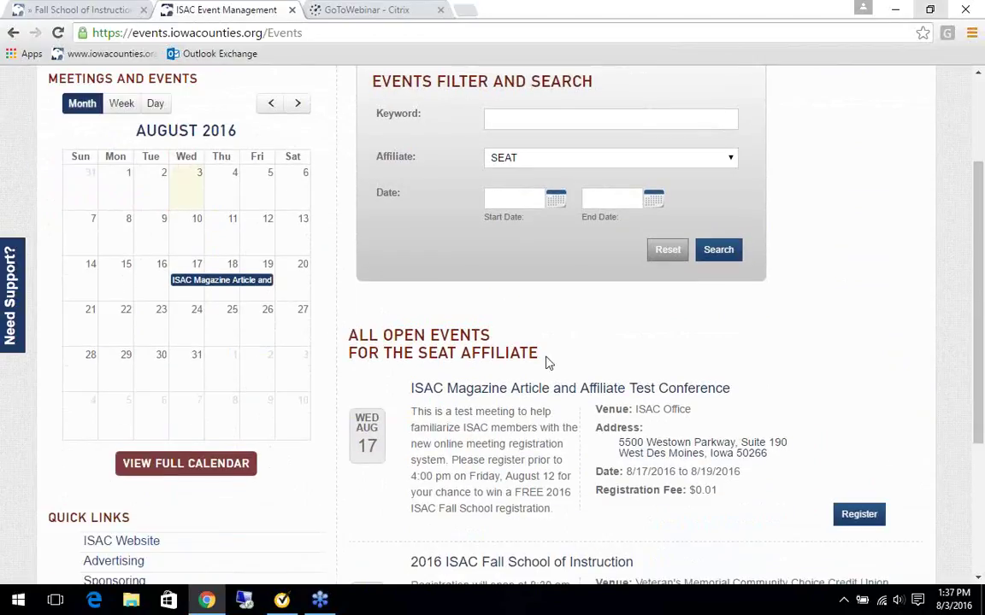
scroll(544, 365, down, 1)
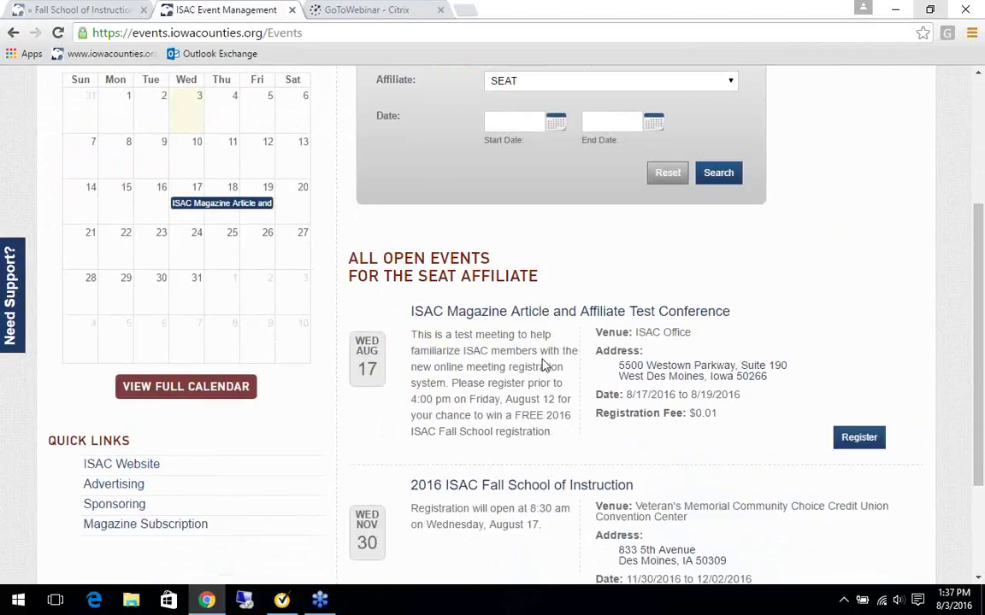
scroll(543, 363, down, 1)
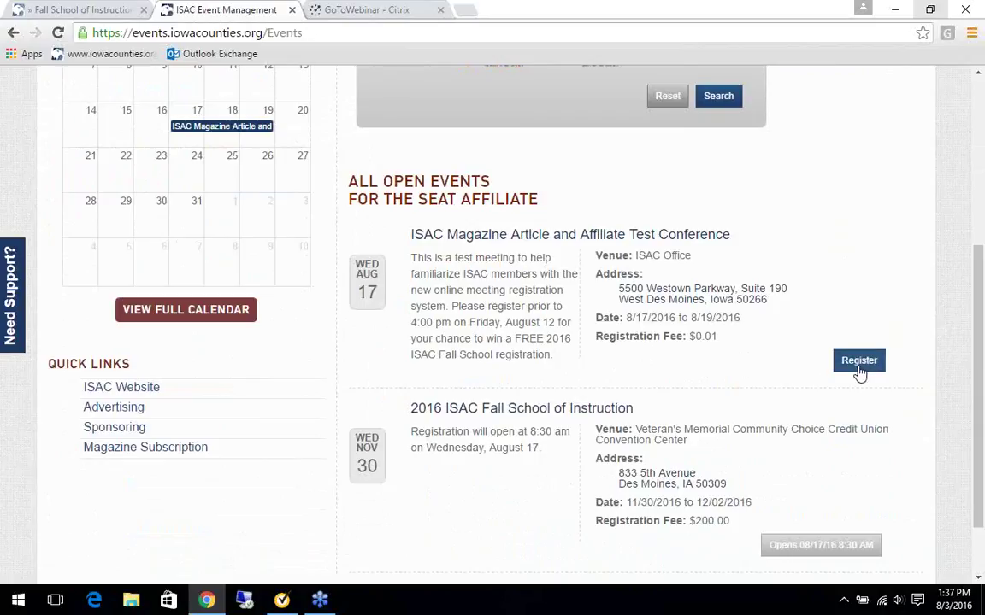
scroll(859, 374, down, 1)
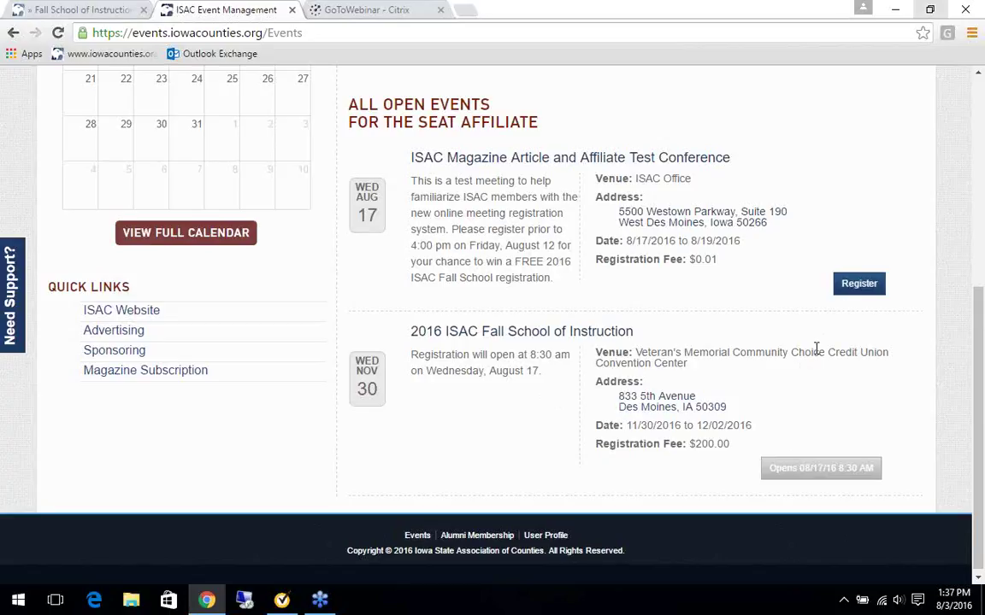
scroll(816, 348, up, 1)
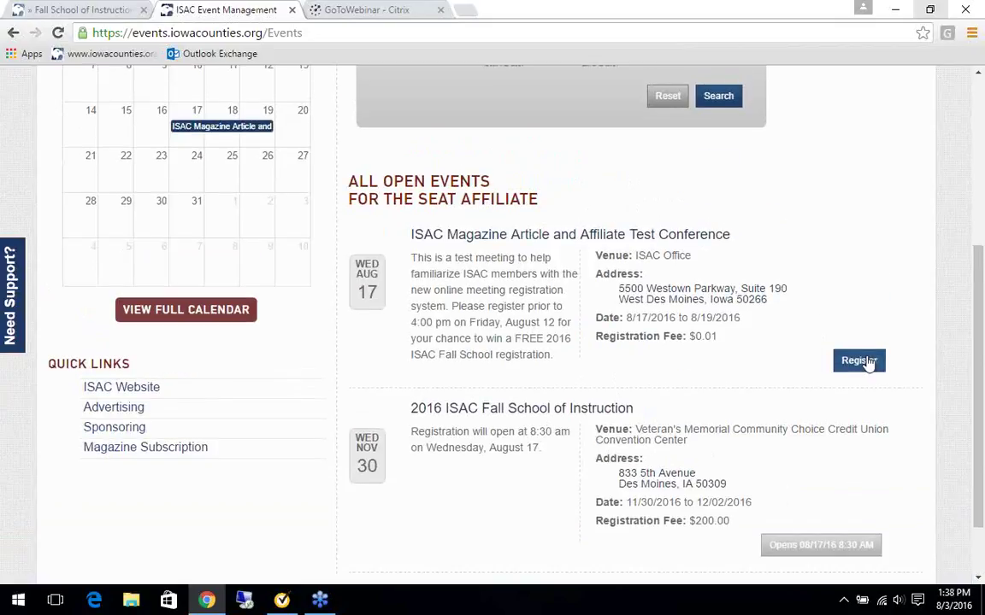
Register for the Affiliate Test Conference and scroll to its Thursday 8/18/2016 sessions.
click(869, 362)
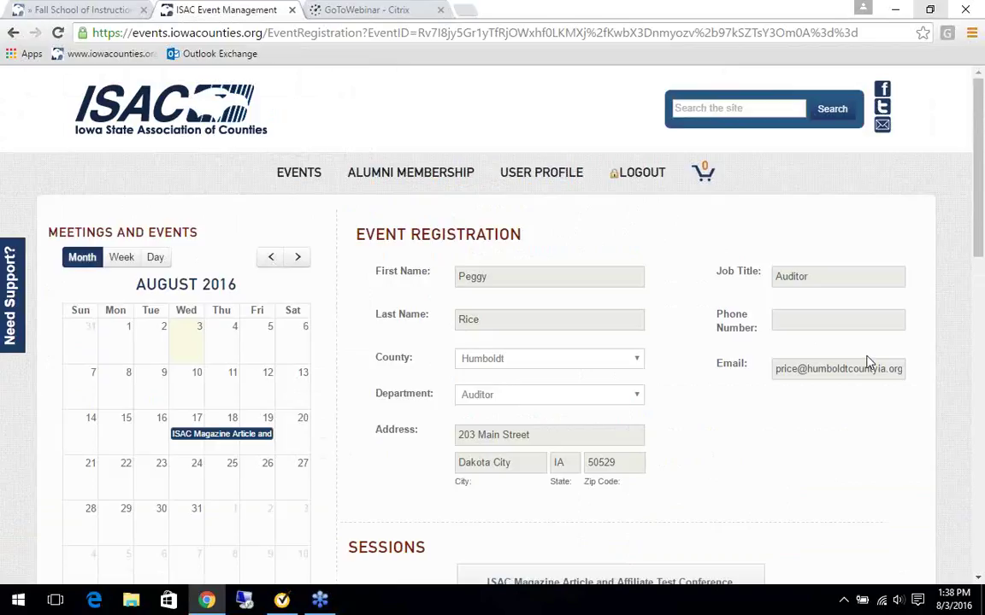
scroll(856, 467, down, 2)
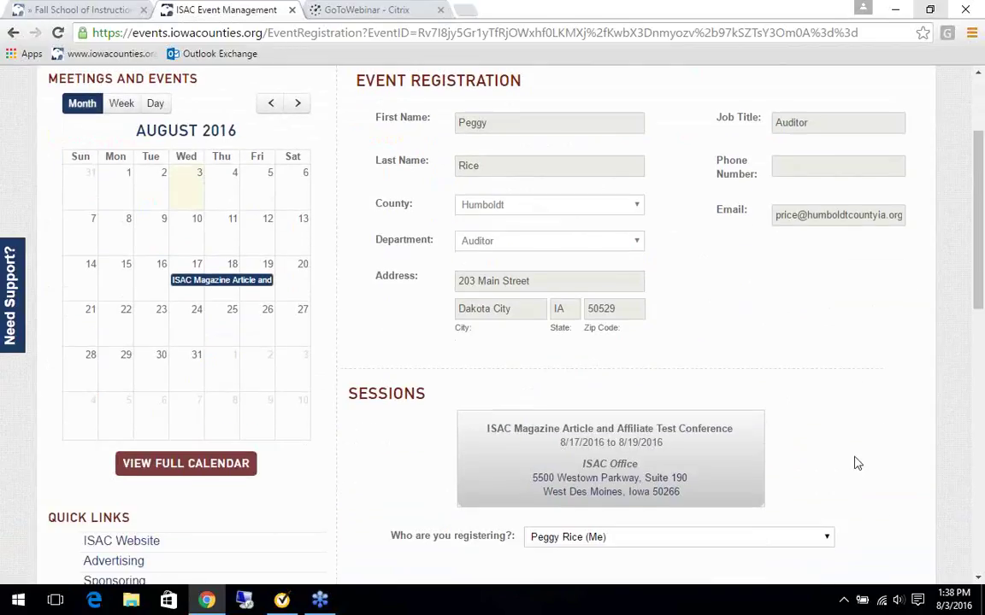
scroll(855, 462, down, 1)
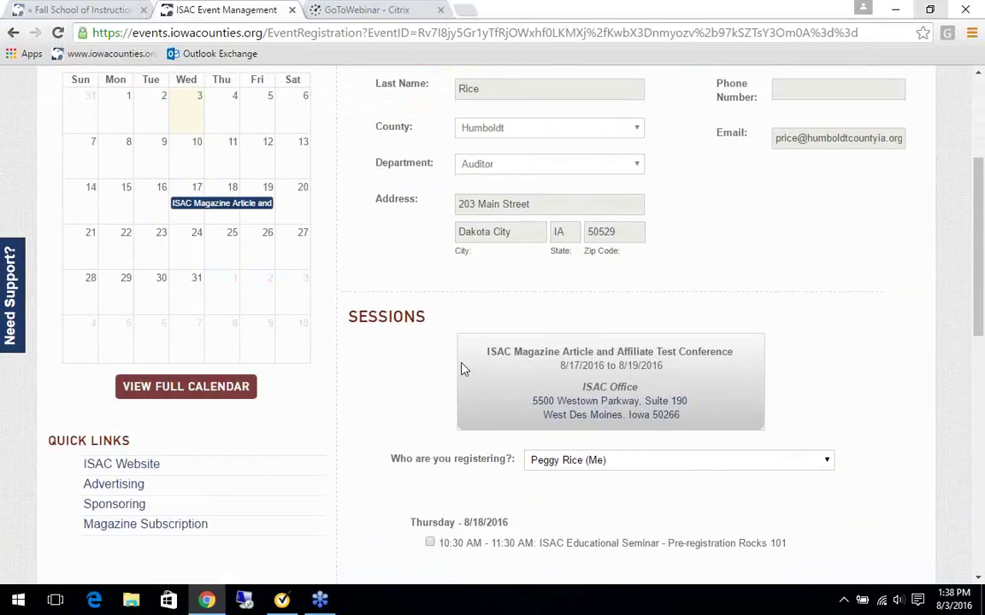
scroll(461, 368, down, 1)
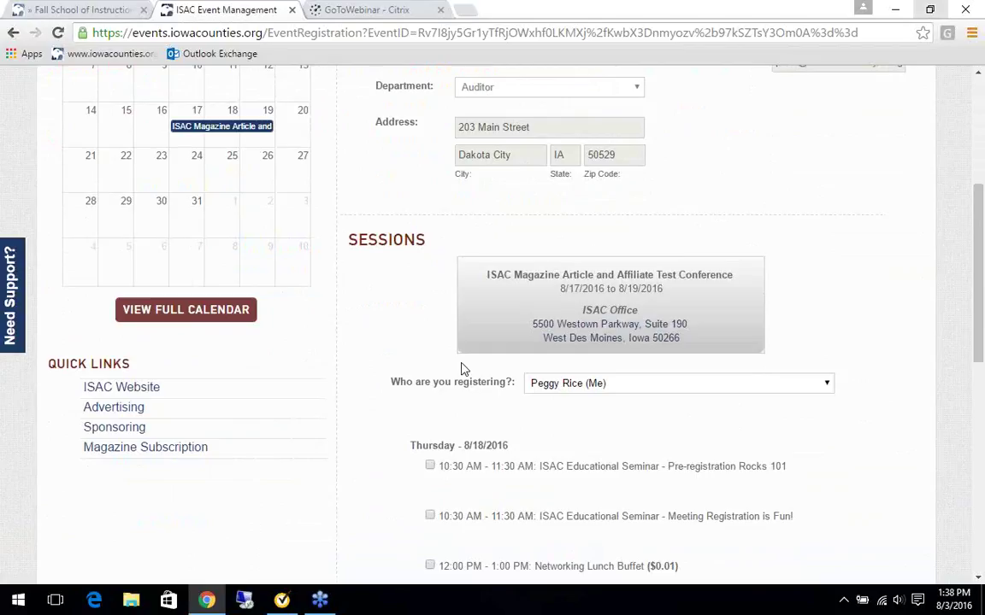
scroll(462, 368, down, 2)
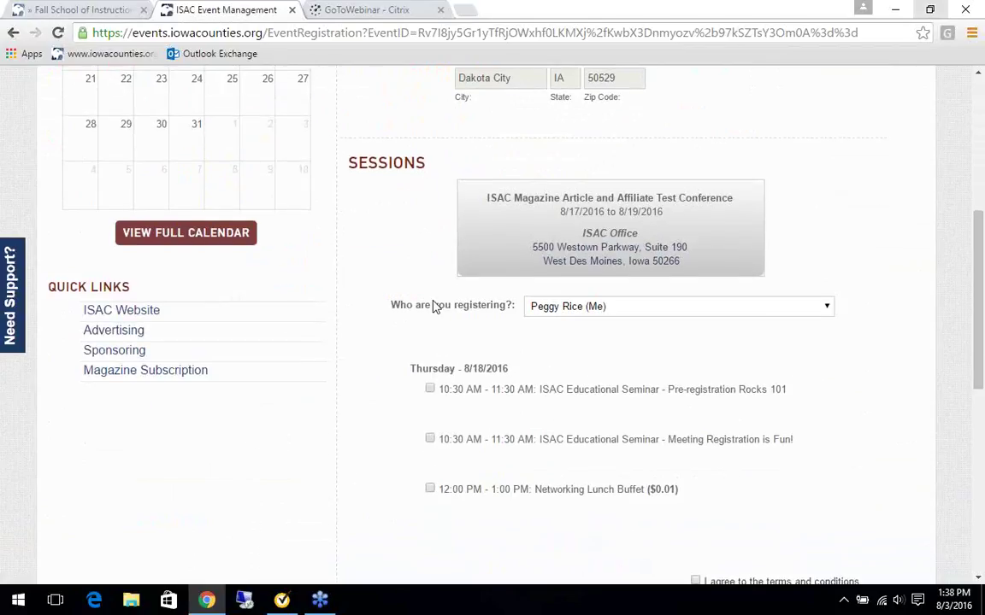
scroll(453, 367, down, 2)
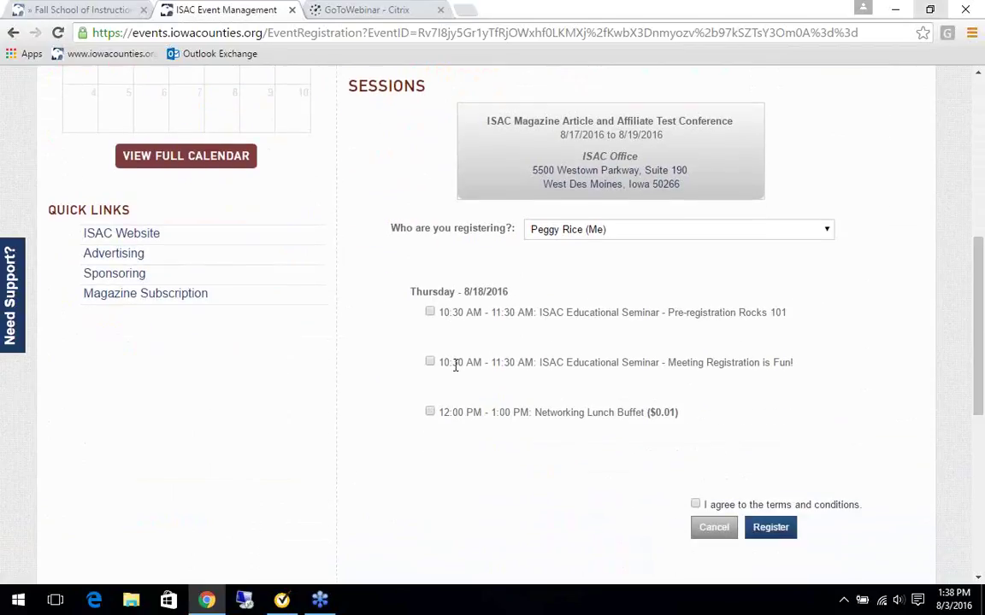
Check Pre-registration Rocks 101 and the $0.01 Networking Lunch Buffet, keeping dietary need None.
click(430, 313)
click(430, 413)
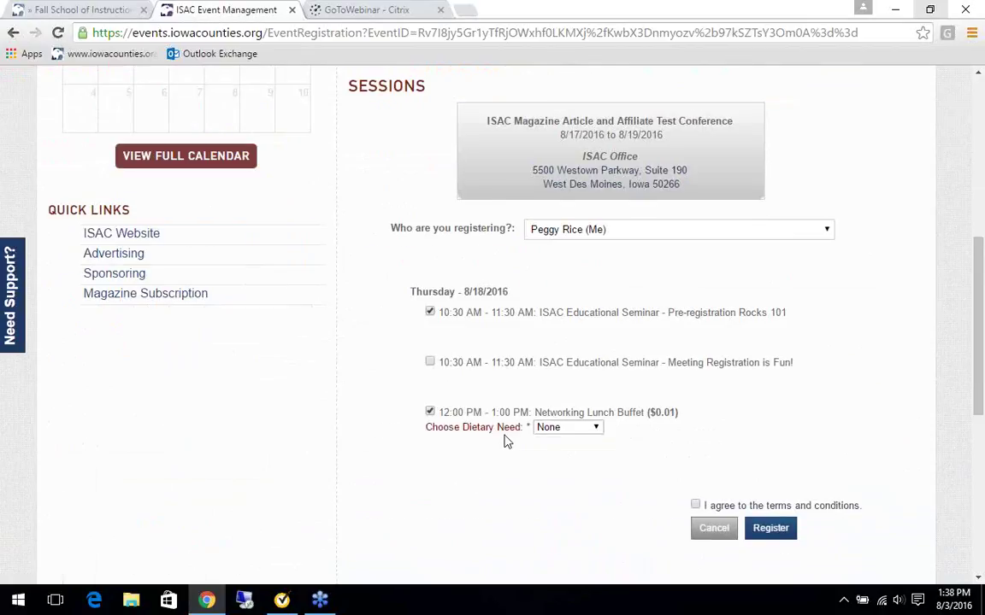
click(593, 428)
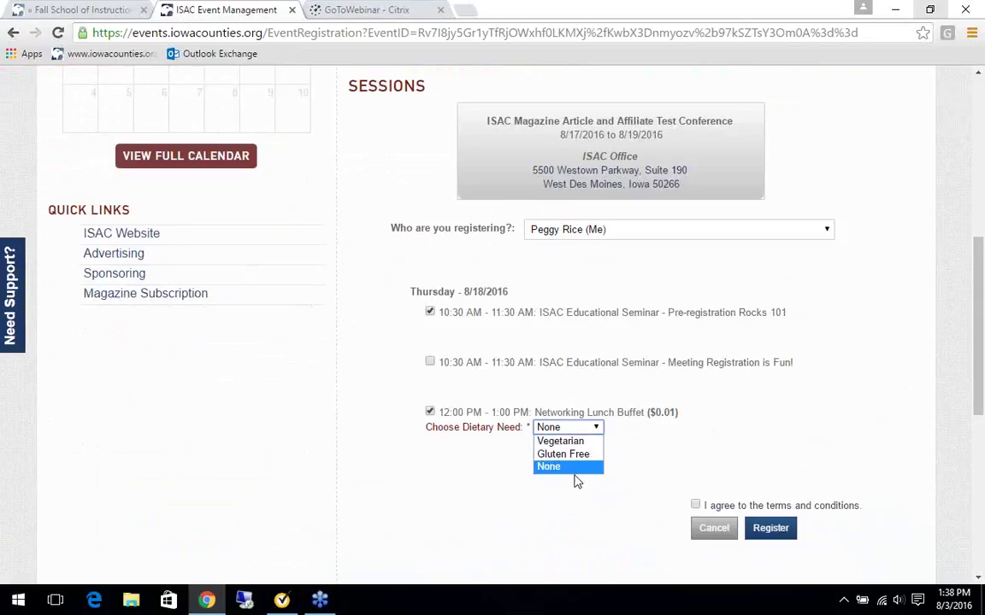
click(562, 467)
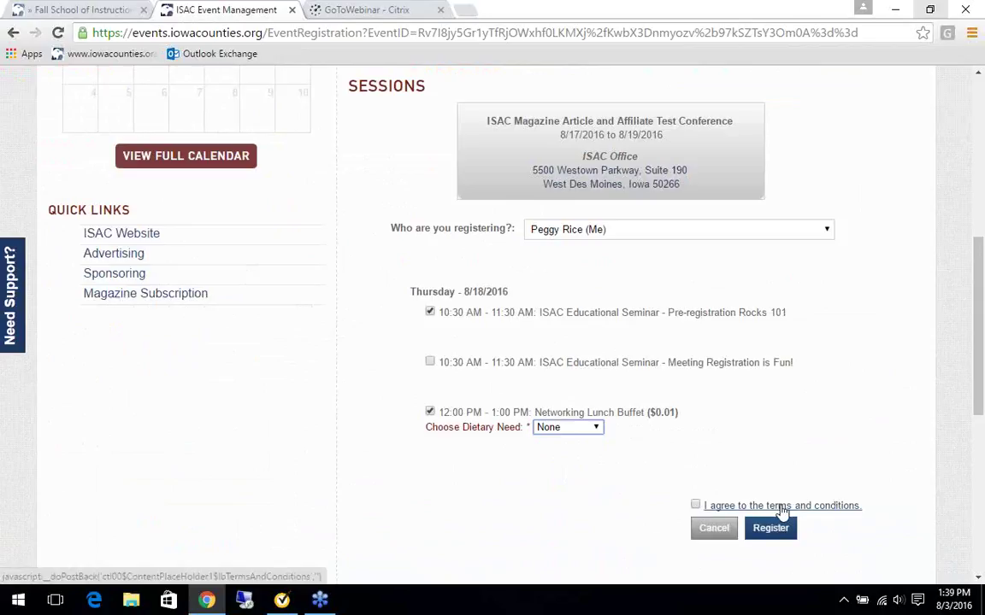
click(754, 508)
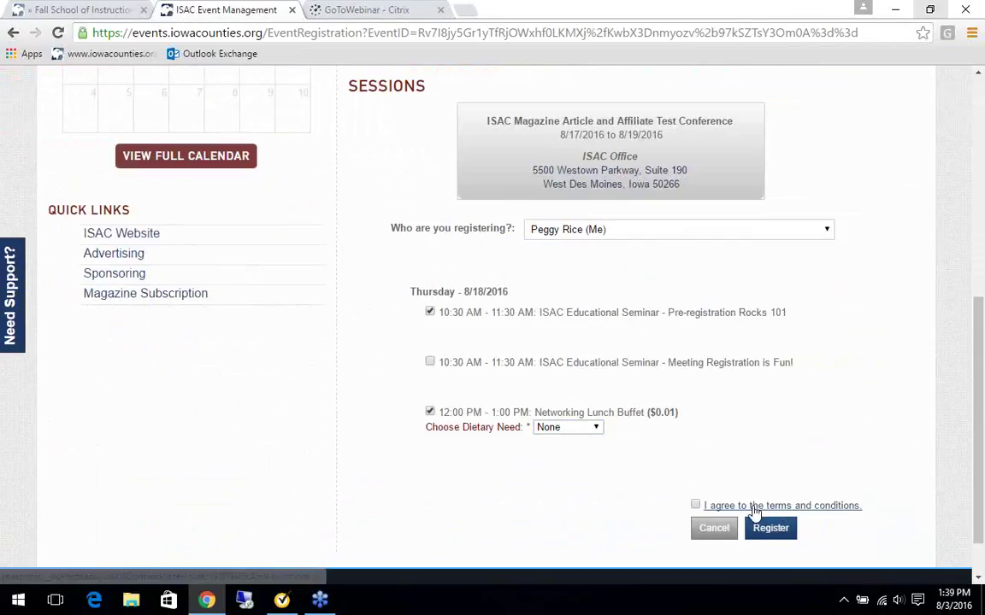
scroll(740, 494, down, 1)
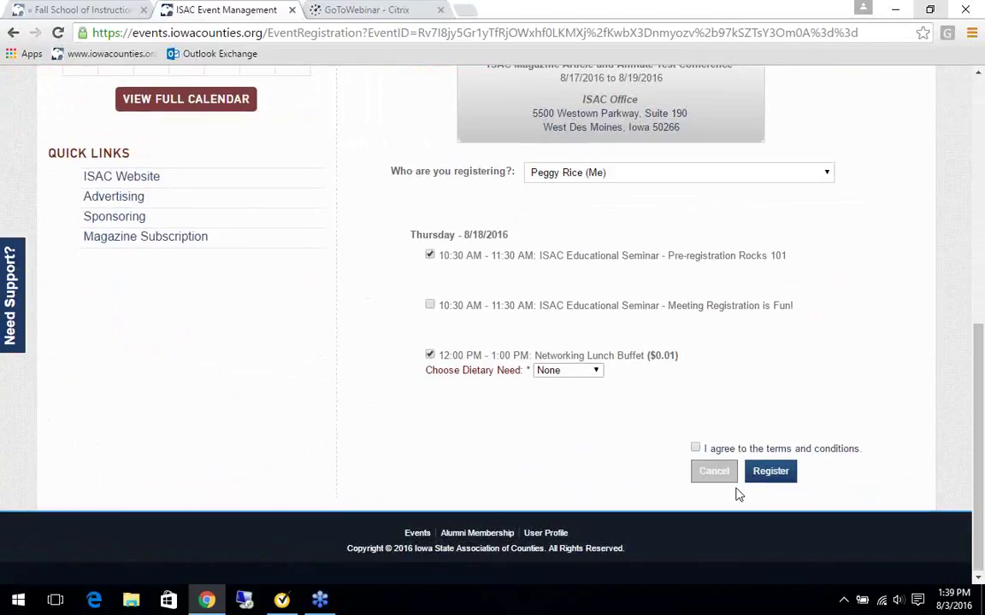
scroll(732, 494, up, 1)
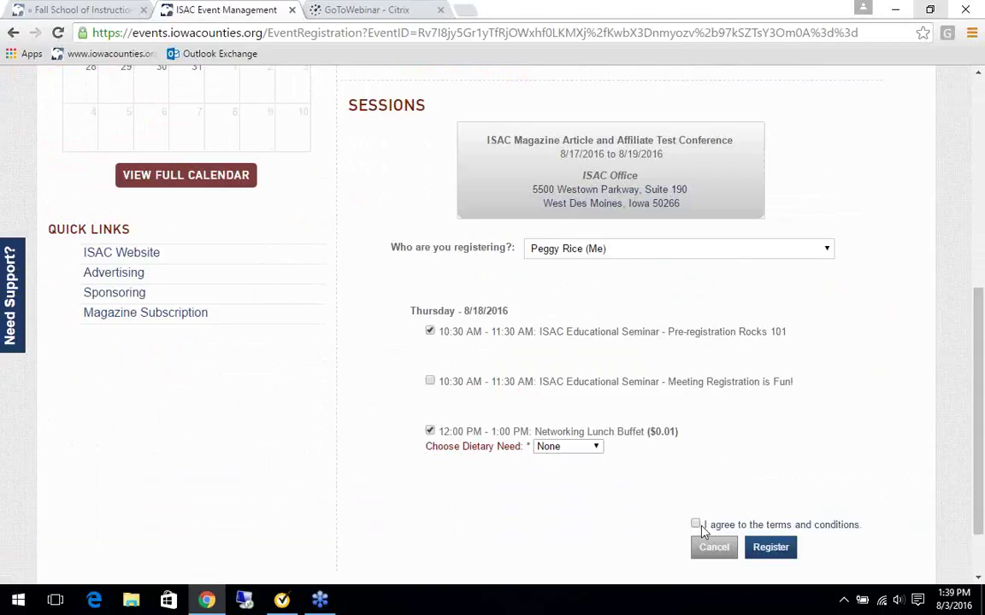
Agree to the terms and conditions, then submit and confirm the session registration.
click(695, 525)
click(779, 549)
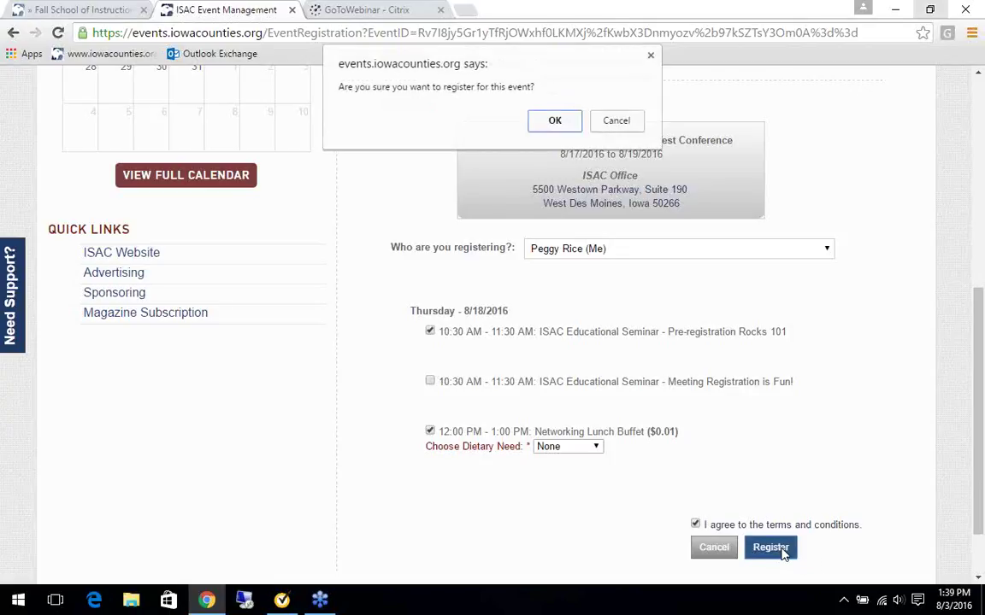
click(535, 124)
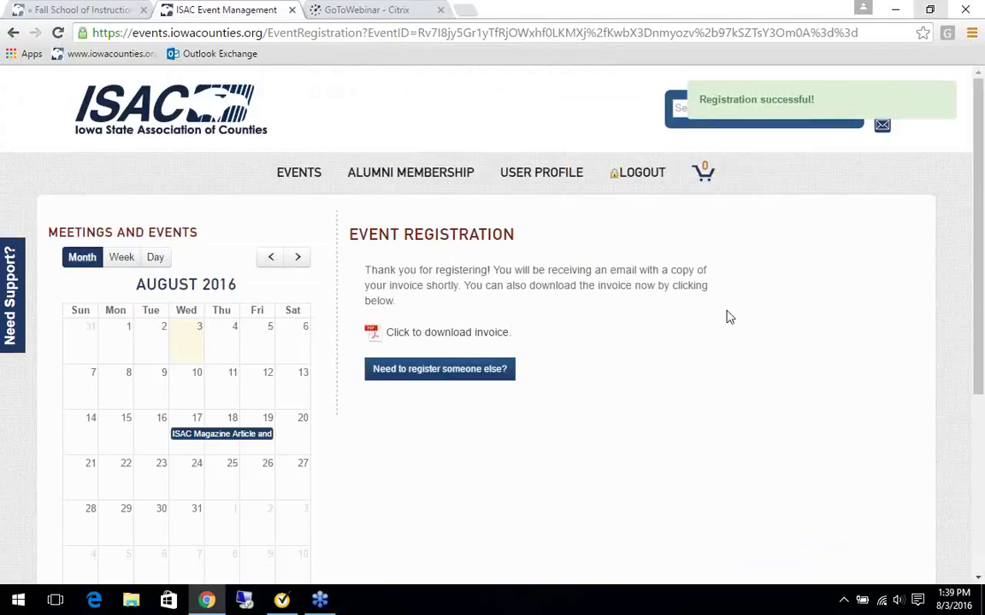
click(429, 334)
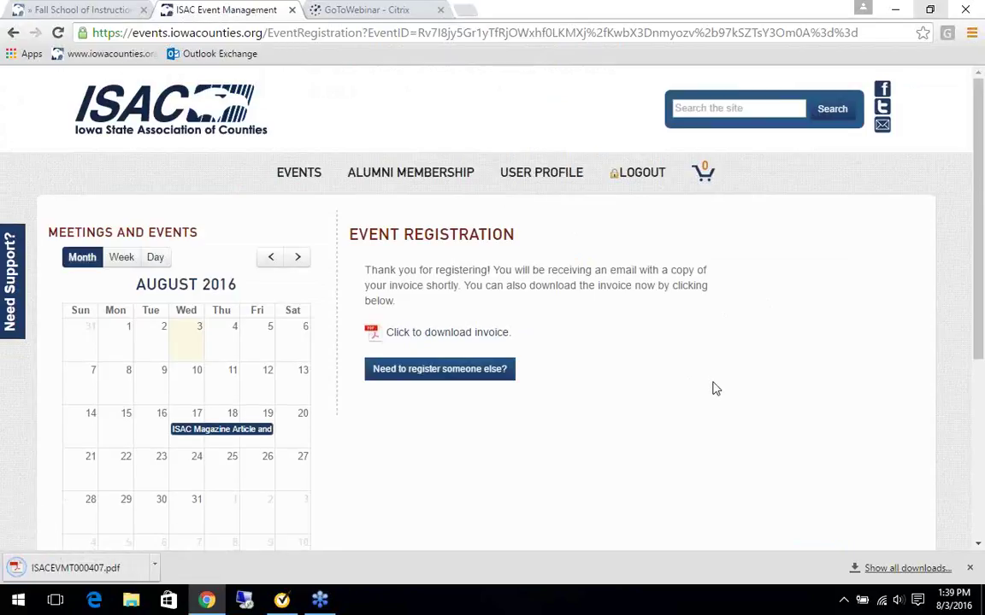
click(85, 568)
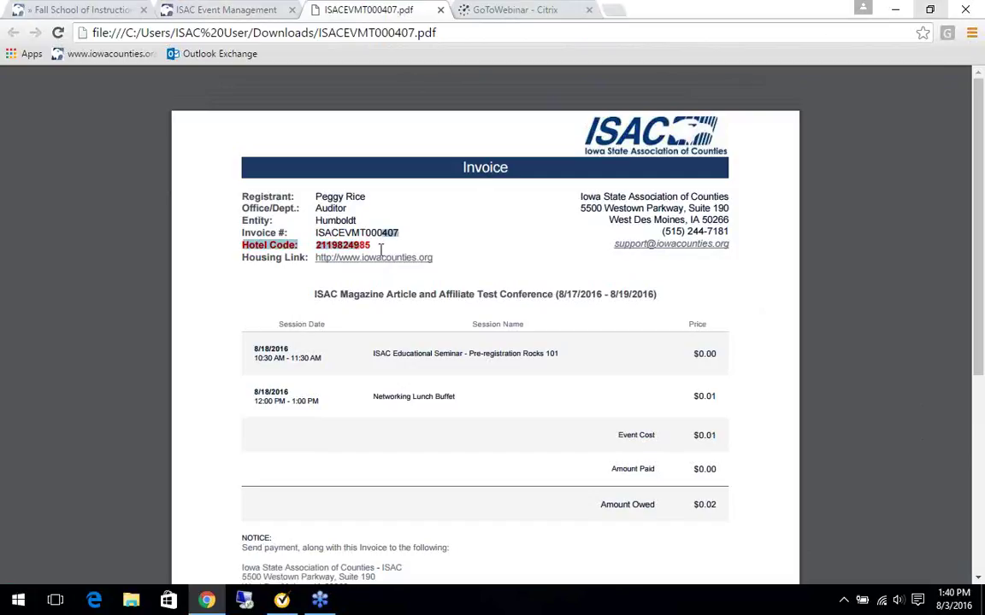
Copy the Hotel Code from the invoice PDF, then close the invoice tab.
double_click(366, 246)
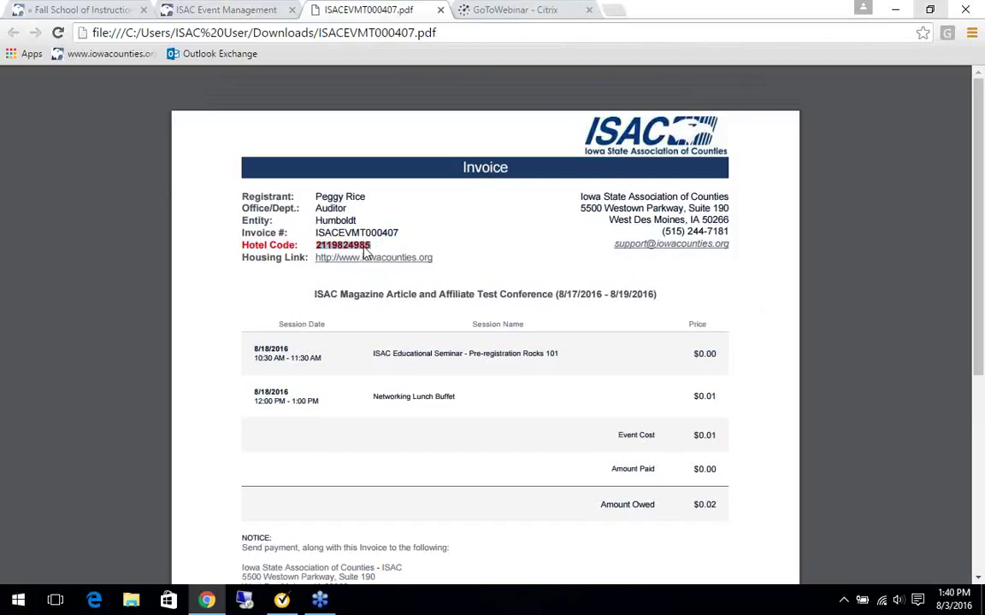
right_click(373, 250)
click(390, 257)
scroll(385, 402, down, 2)
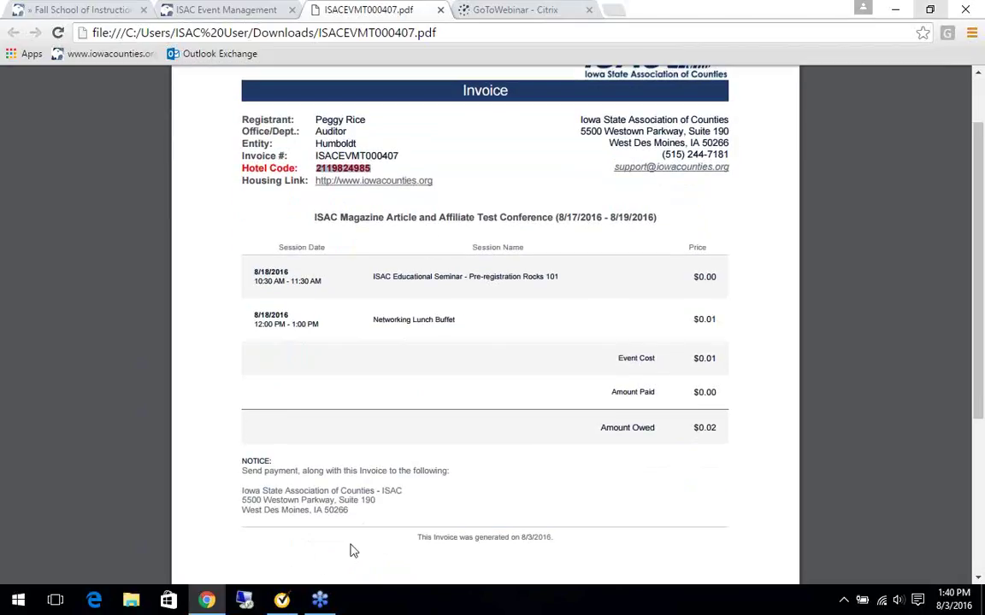
click(440, 9)
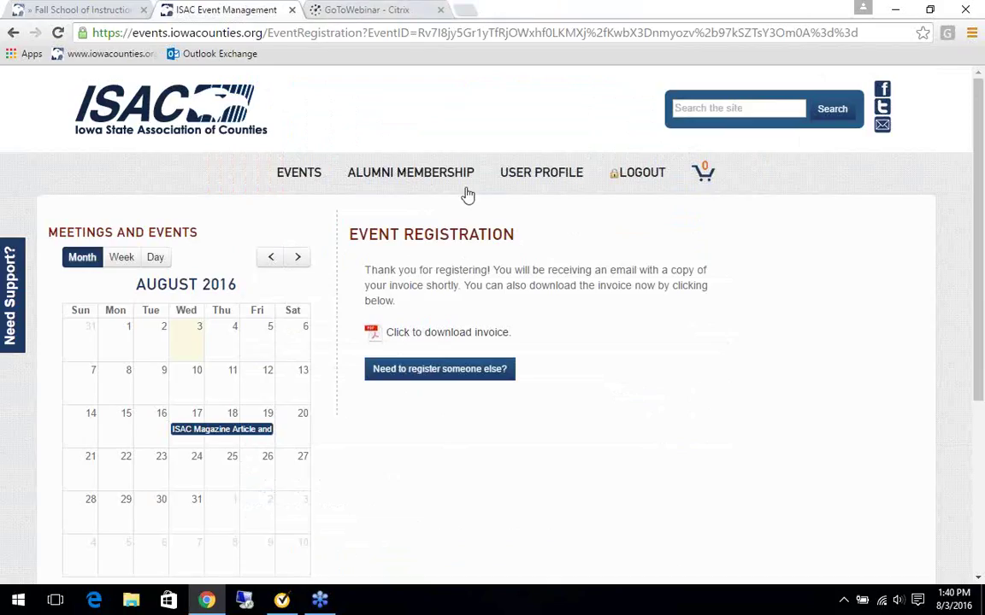
Open the User Profile and check Invoice History for the 8/3/2016 $0.02 invoice.
click(559, 178)
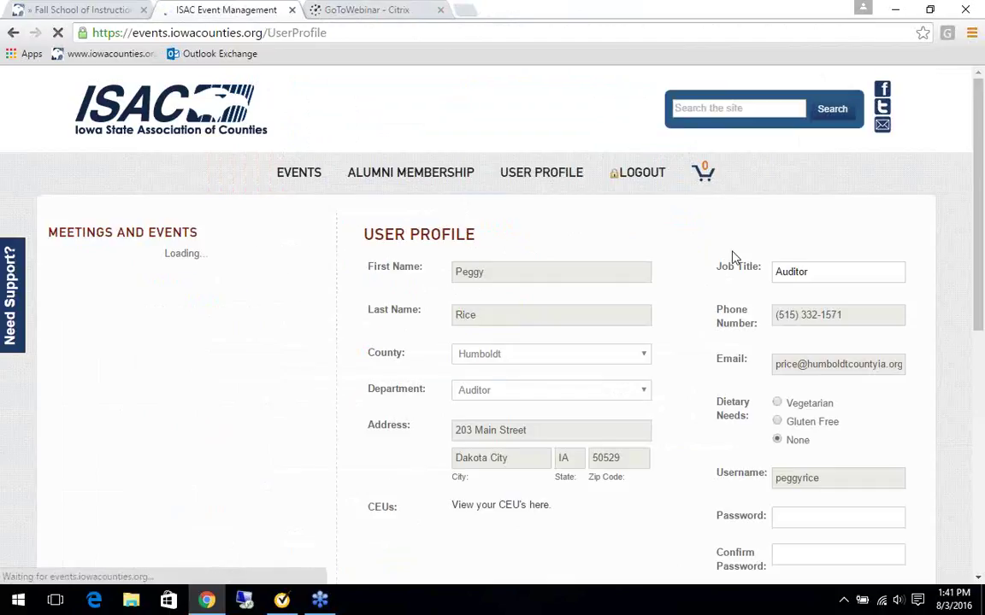
scroll(731, 254, down, 5)
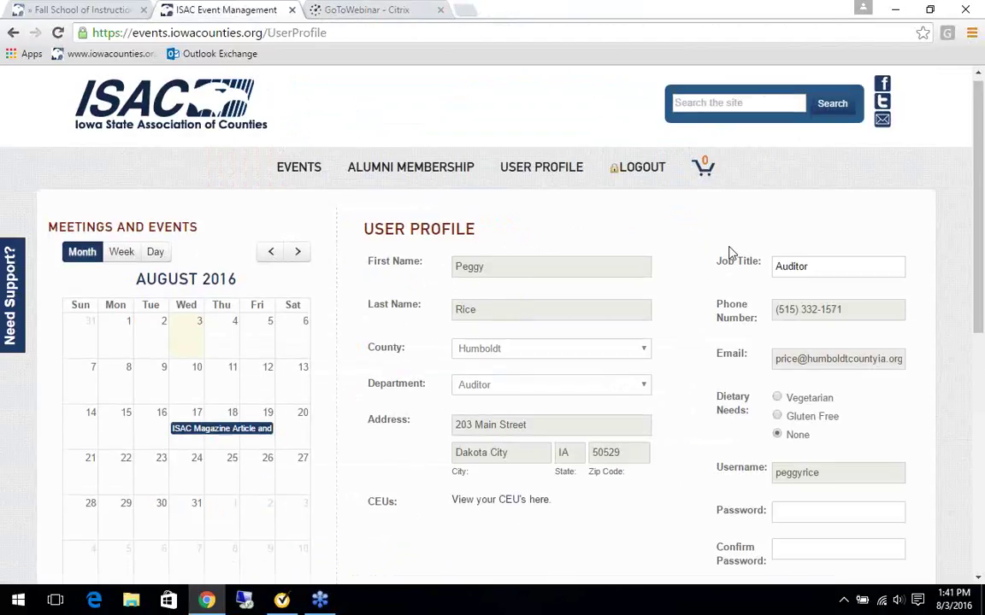
scroll(586, 321, down, 1)
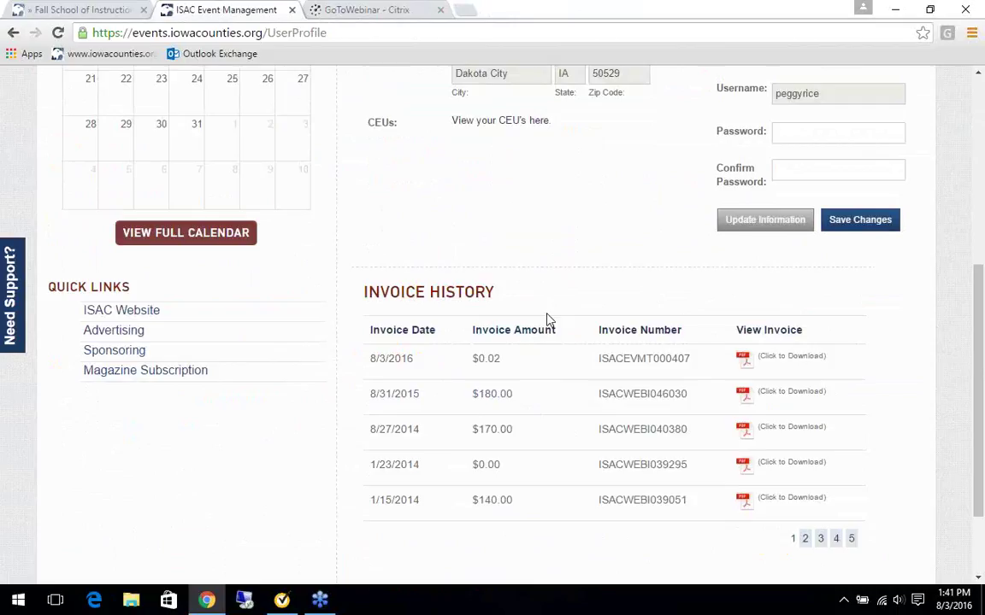
scroll(555, 316, up, 3)
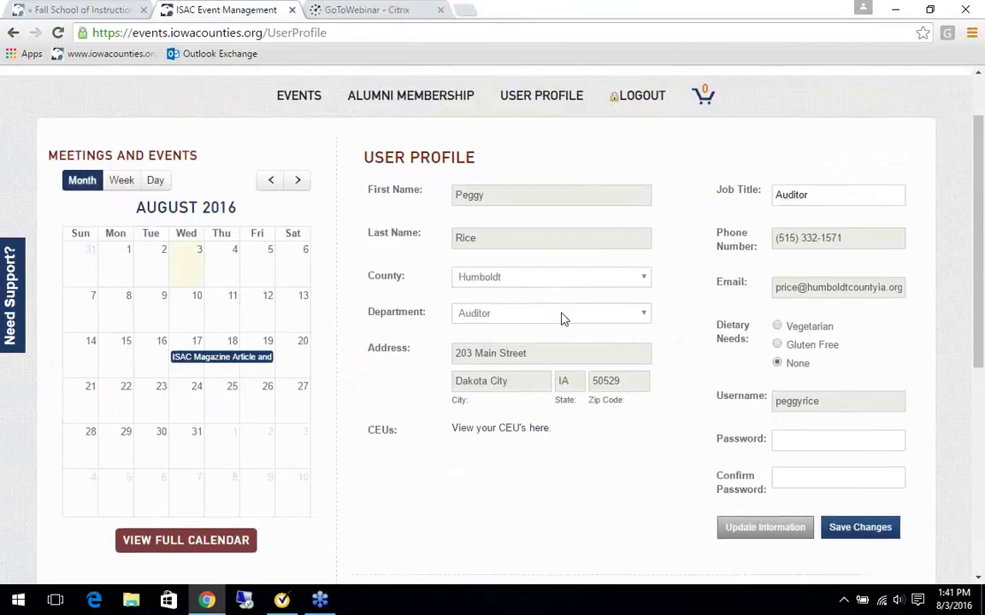
scroll(564, 319, down, 4)
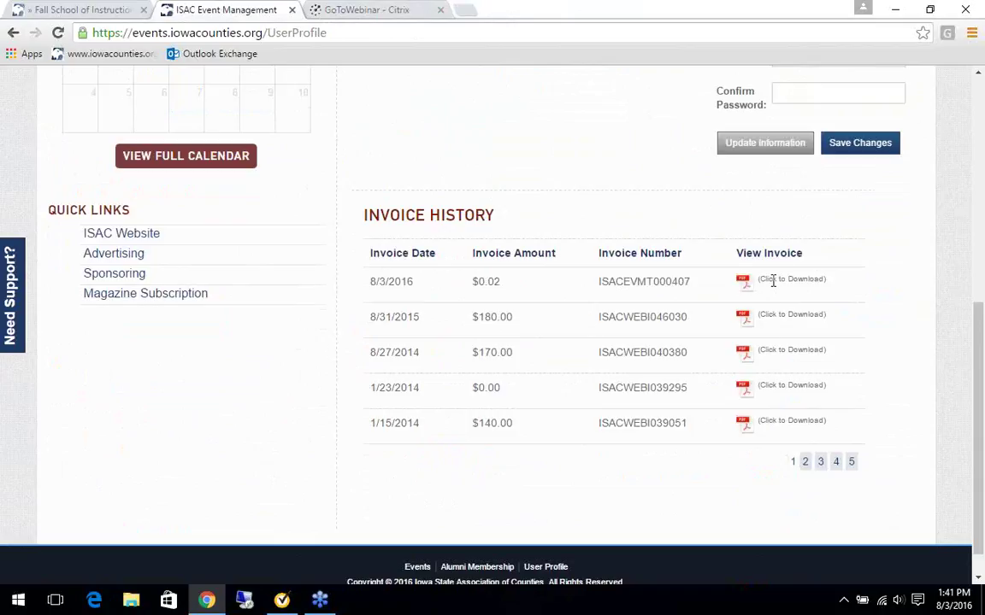
scroll(769, 280, up, 2)
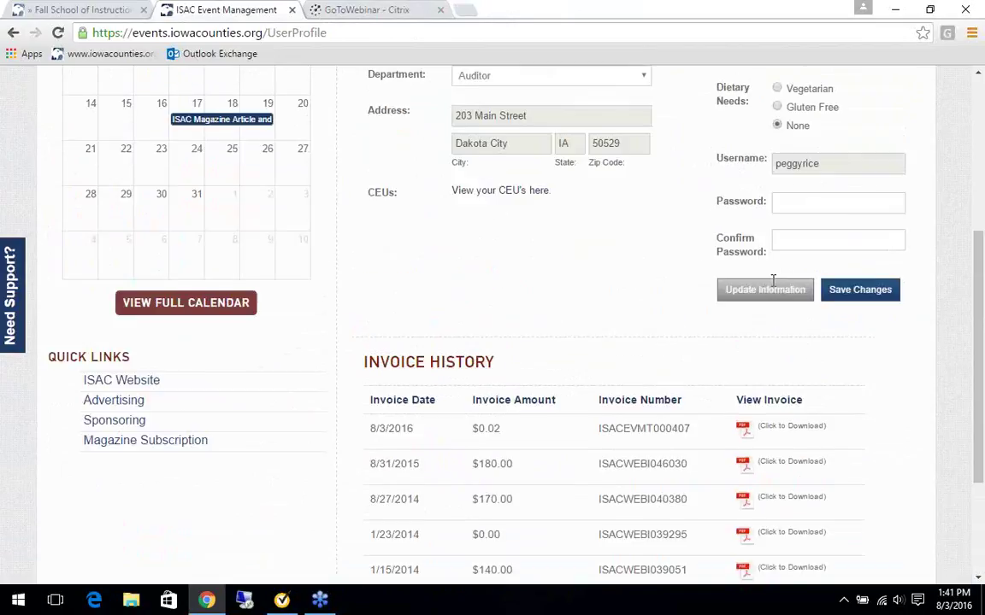
scroll(578, 275, up, 3)
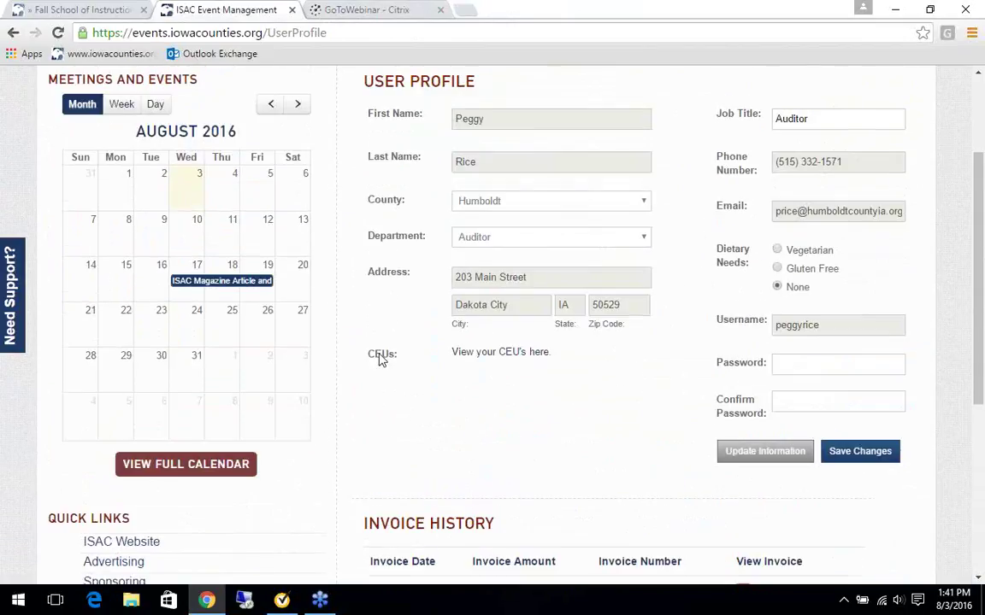